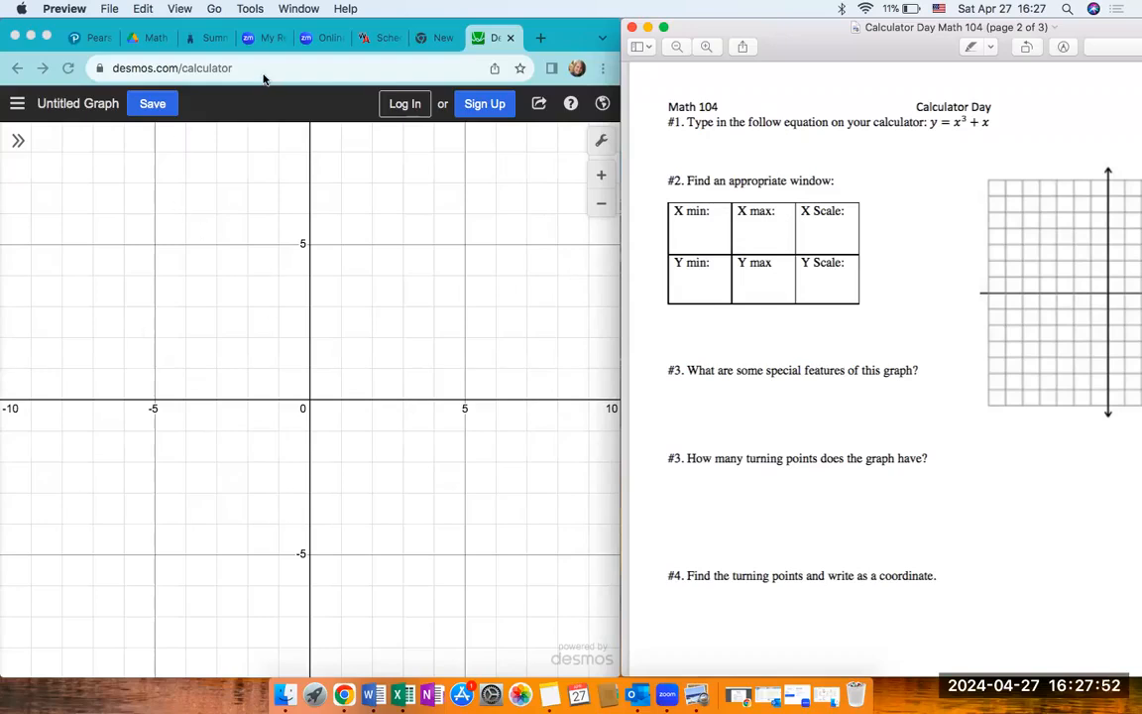
- Graph the equation y = x^3 + x in the first expression line, with the expression list hidden after entry
click(14, 146)
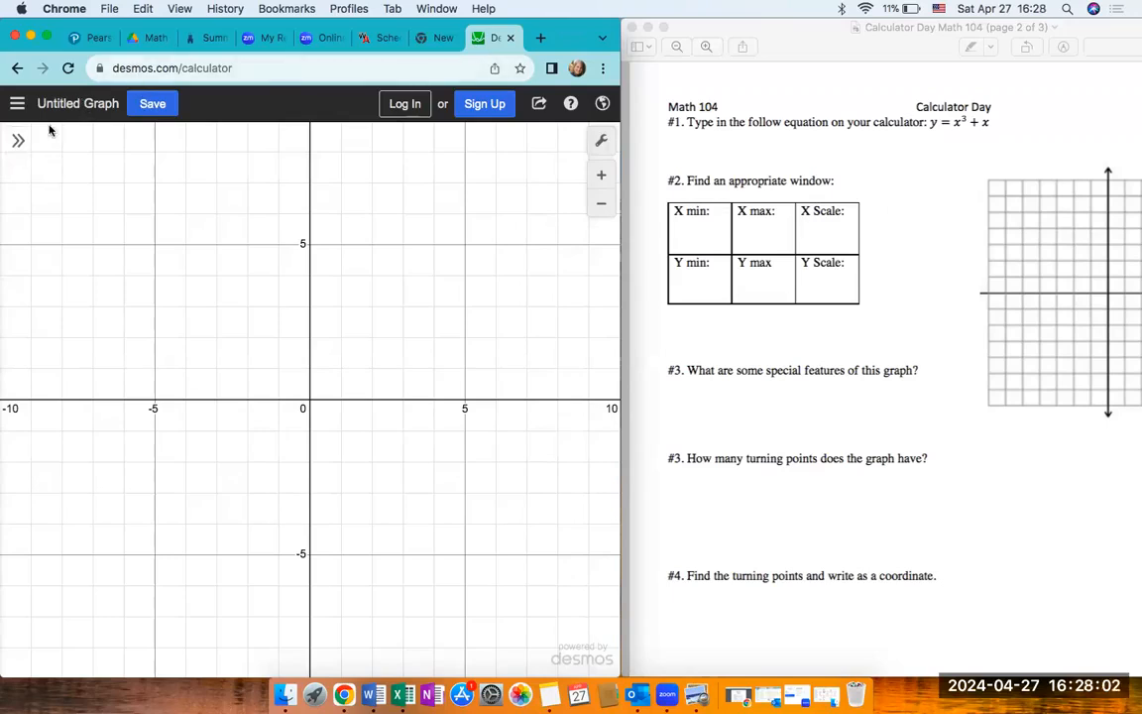
click(18, 141)
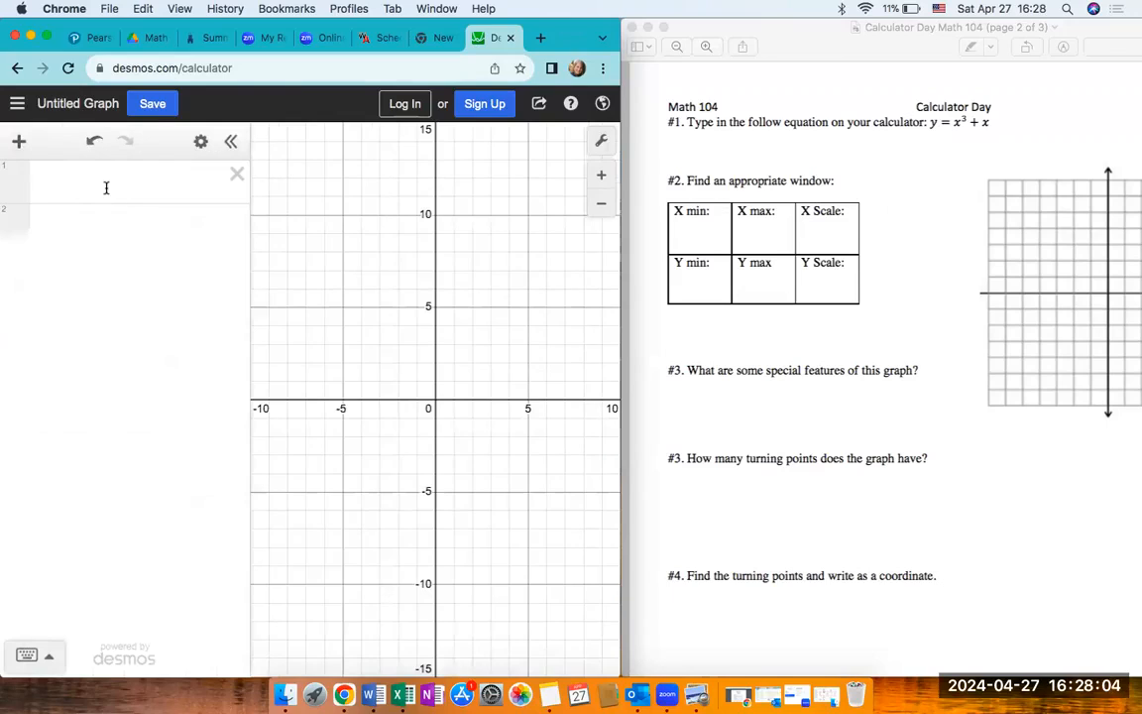
click(231, 141)
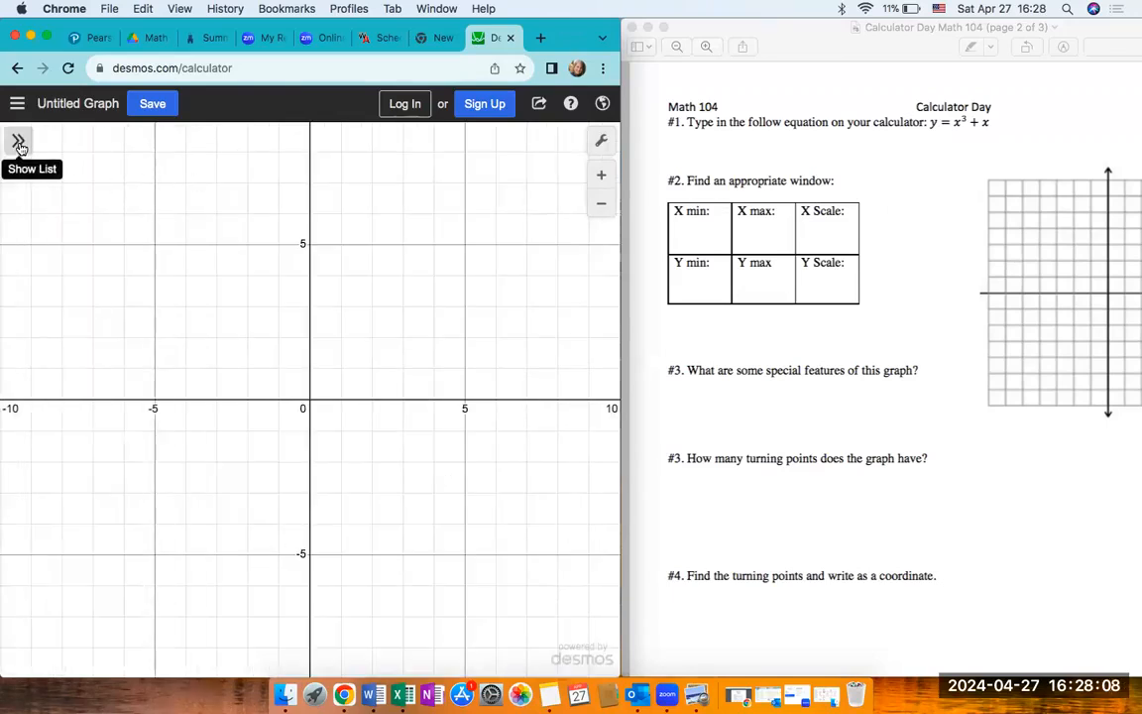
click(18, 144)
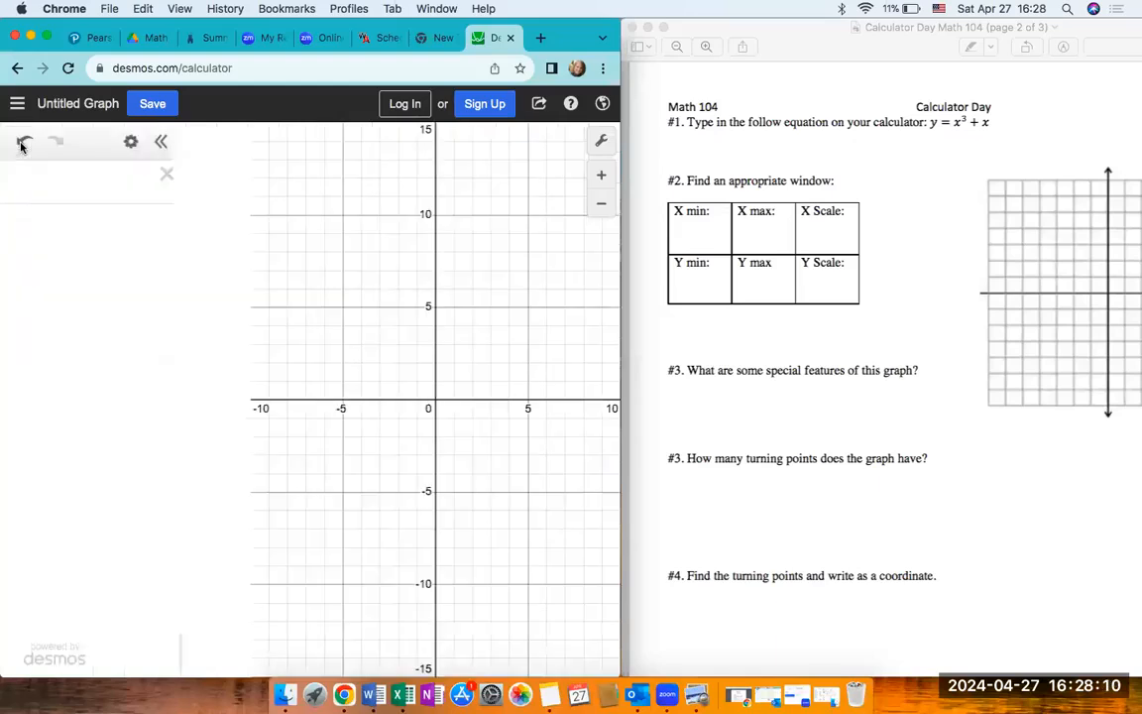
text(y=x^3)
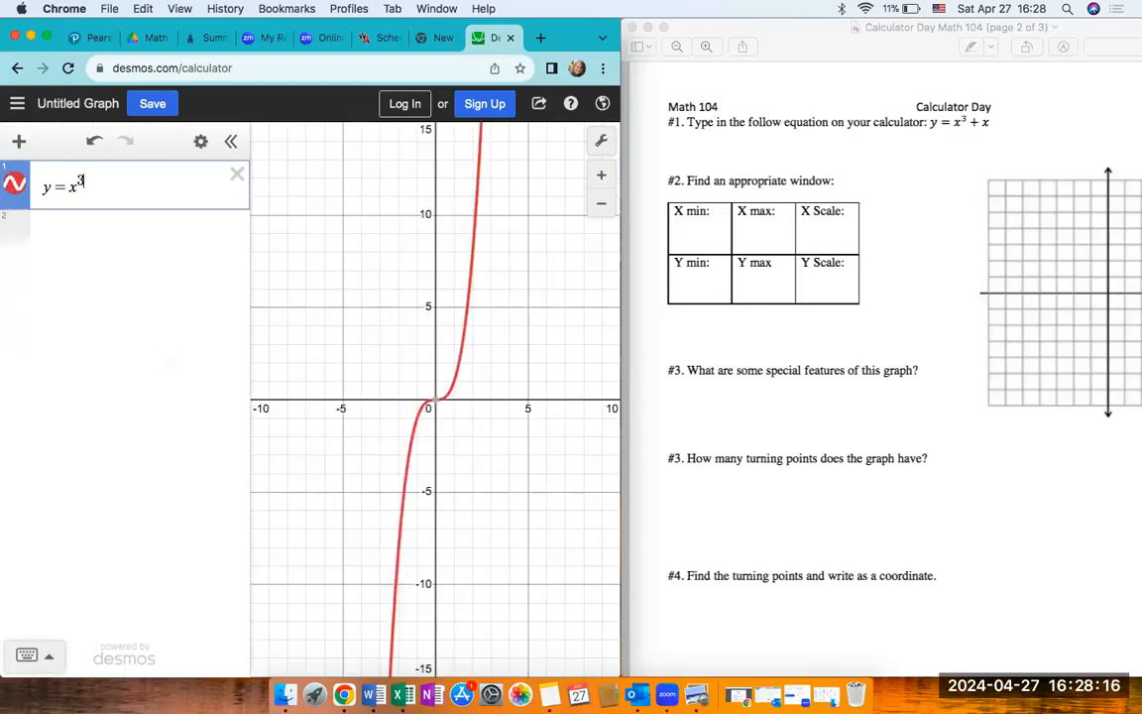
key(Right)
text(+x)
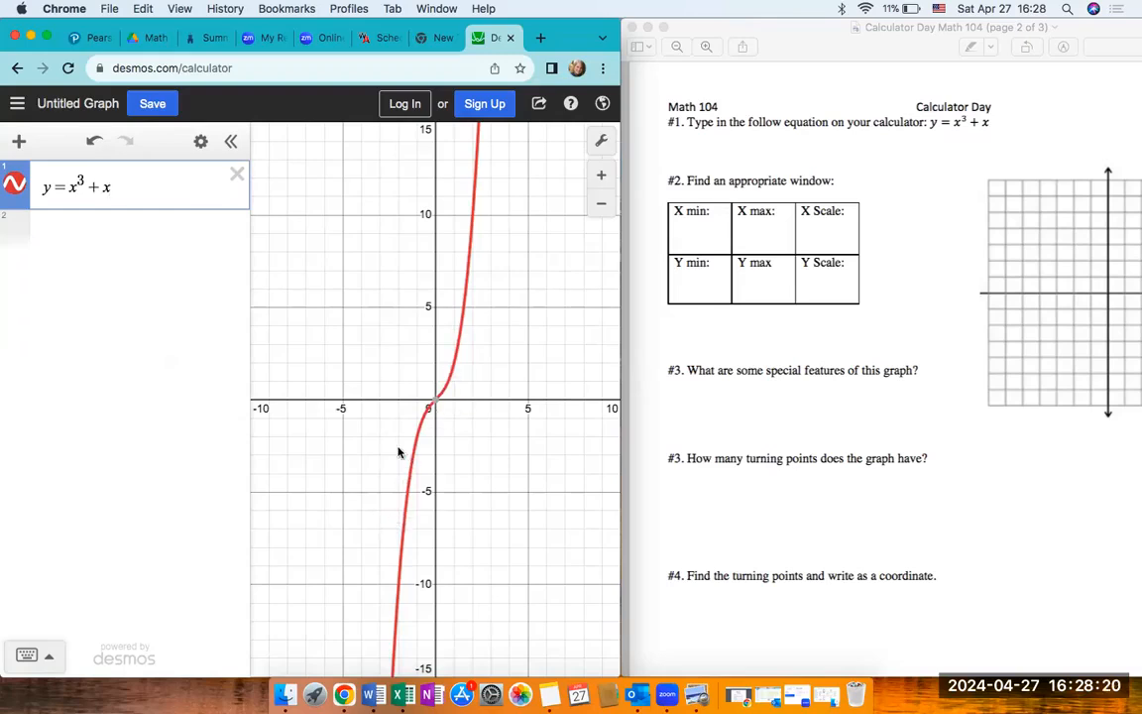
click(229, 142)
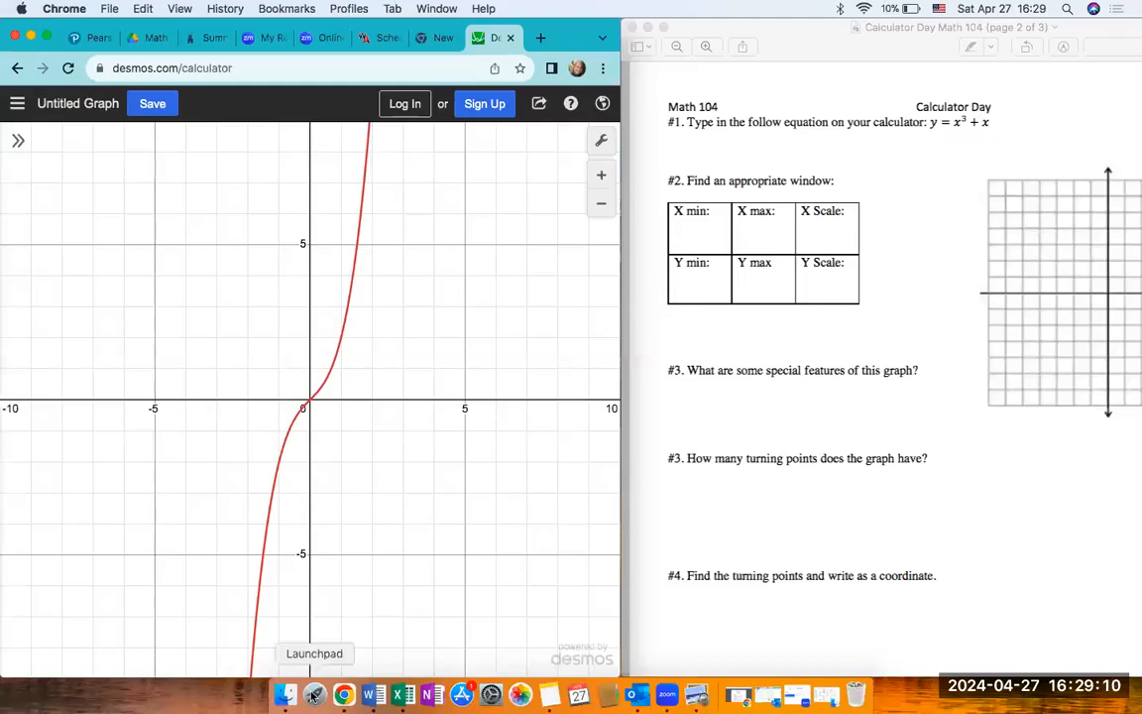
- Set the graph's y-axis range from −10 to 10
click(603, 142)
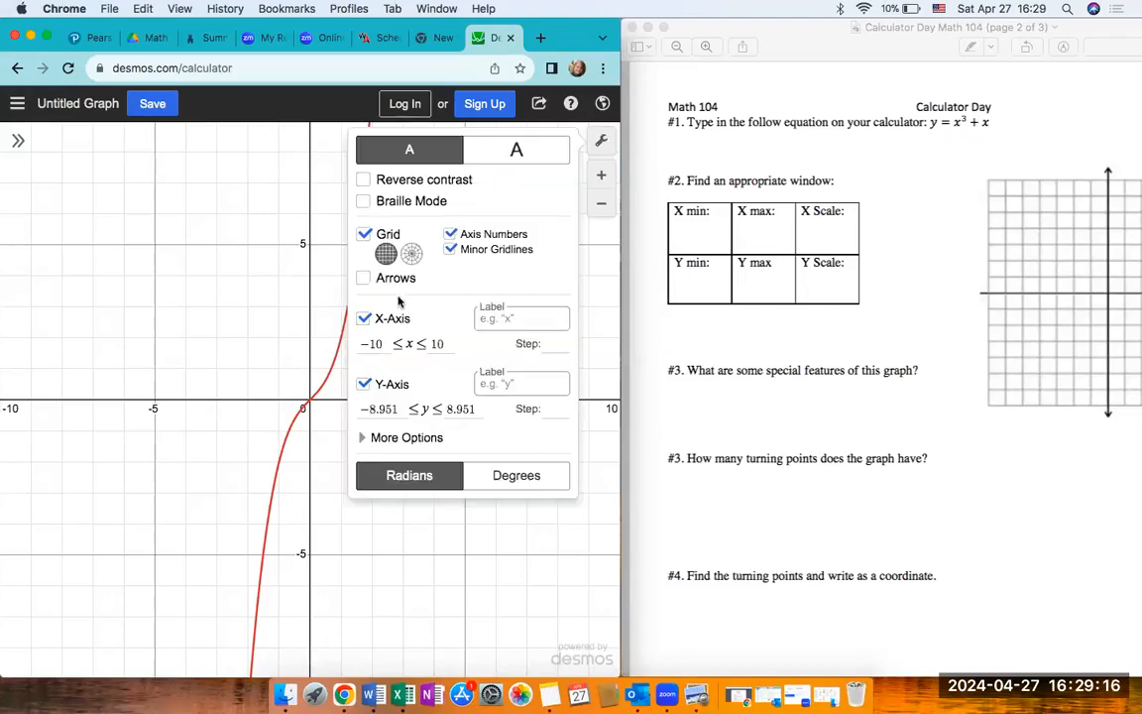
click(398, 408)
key(BackSpace)
key(BackSpace)
key(BackSpace)
key(BackSpace)
key(BackSpace)
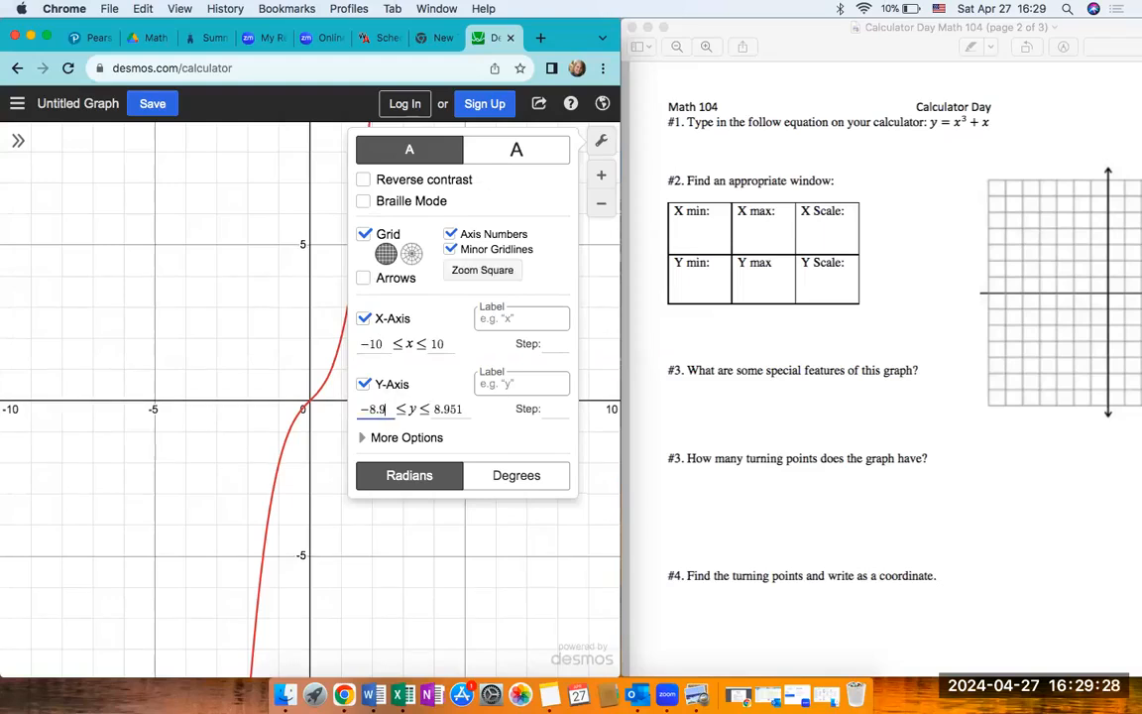
text(10)
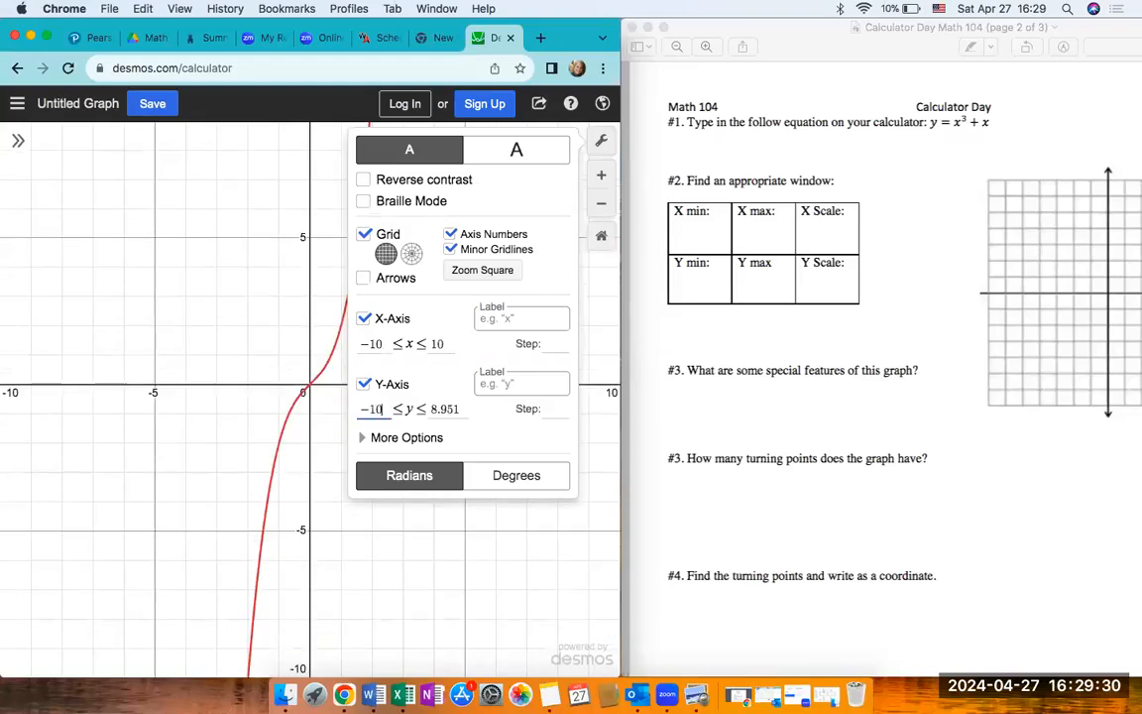
click(464, 411)
key(BackSpace)
key(BackSpace)
key(BackSpace)
key(BackSpace)
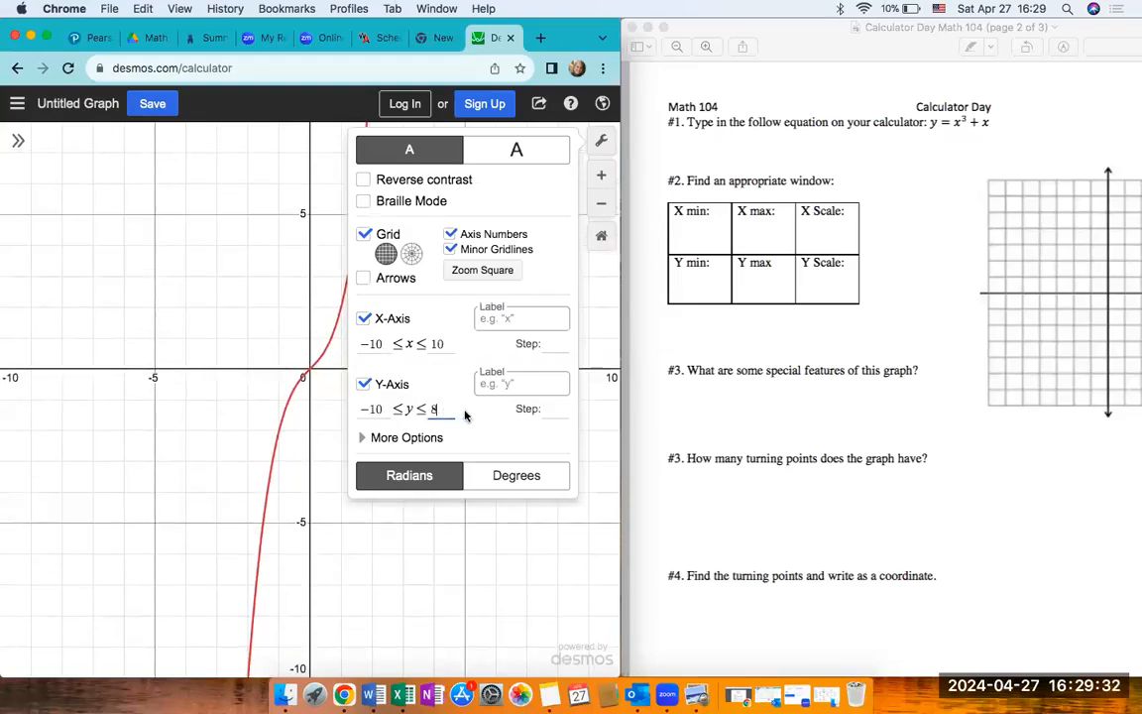
text(10)
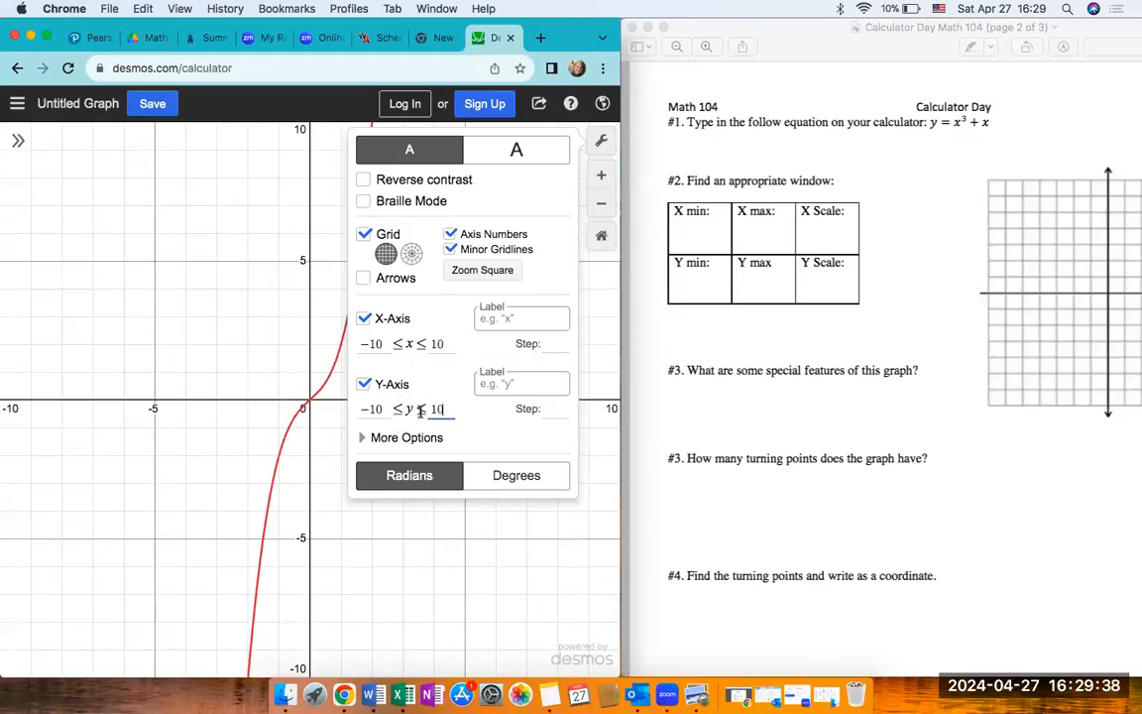
- Set the y-axis range from −20 to 20 and close the graph settings
key(BackSpace)
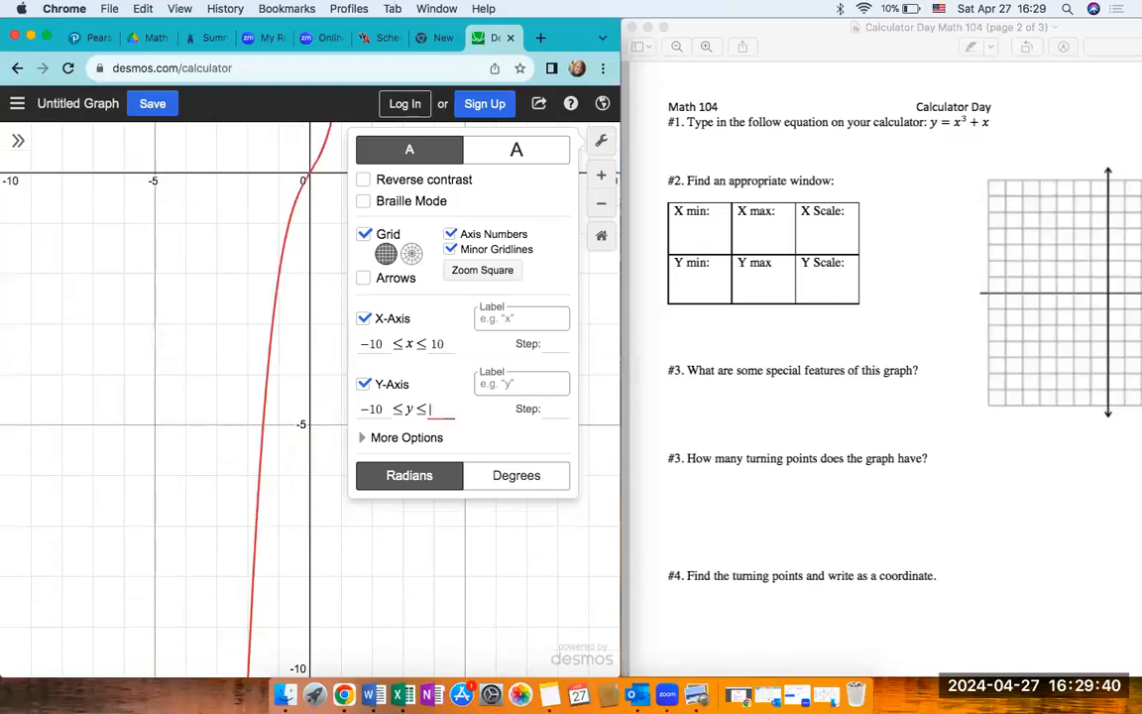
text(20)
click(383, 409)
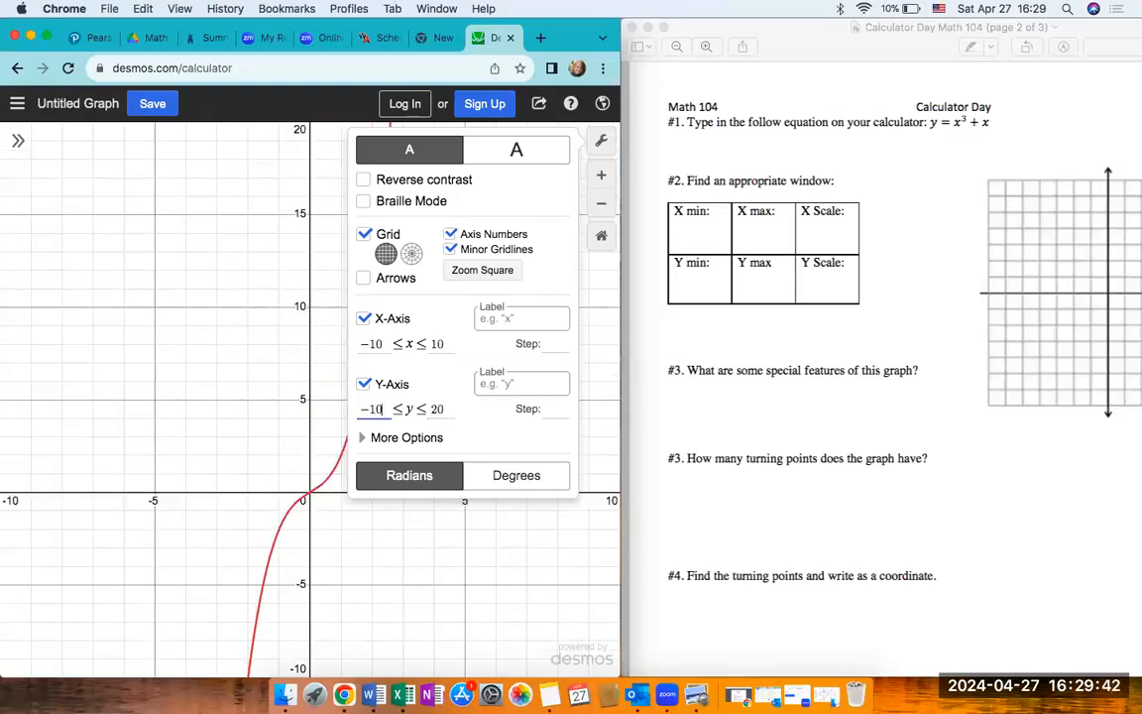
key(BackSpace)
key(BackSpace)
text(20)
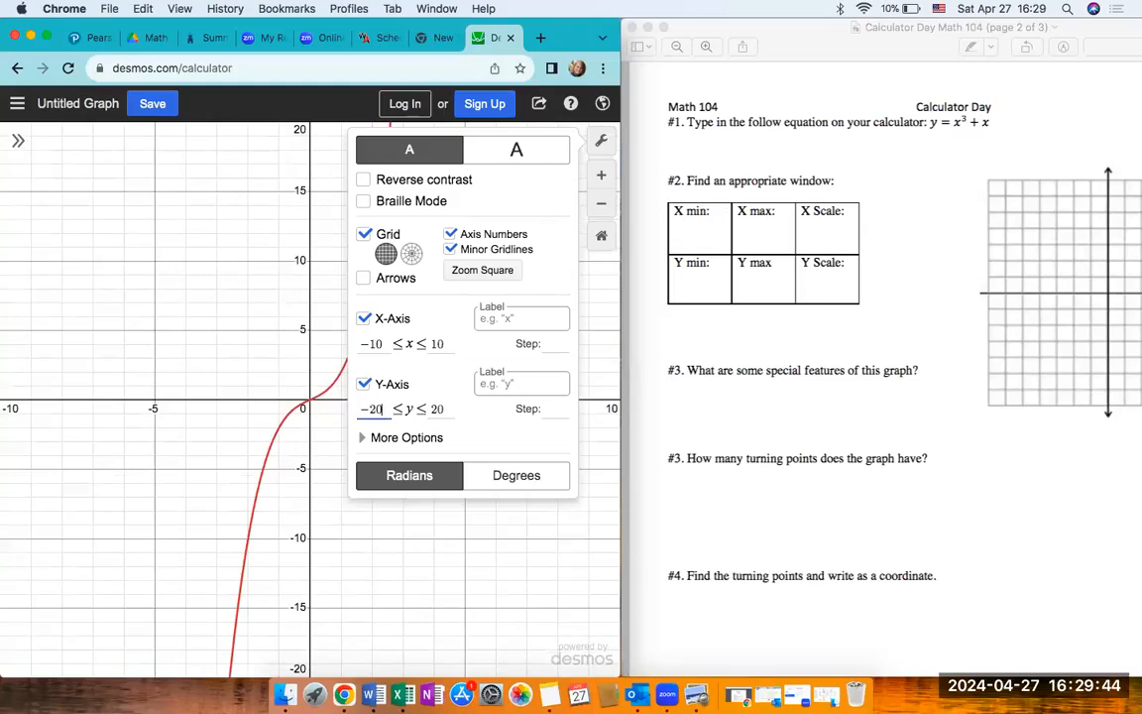
click(536, 123)
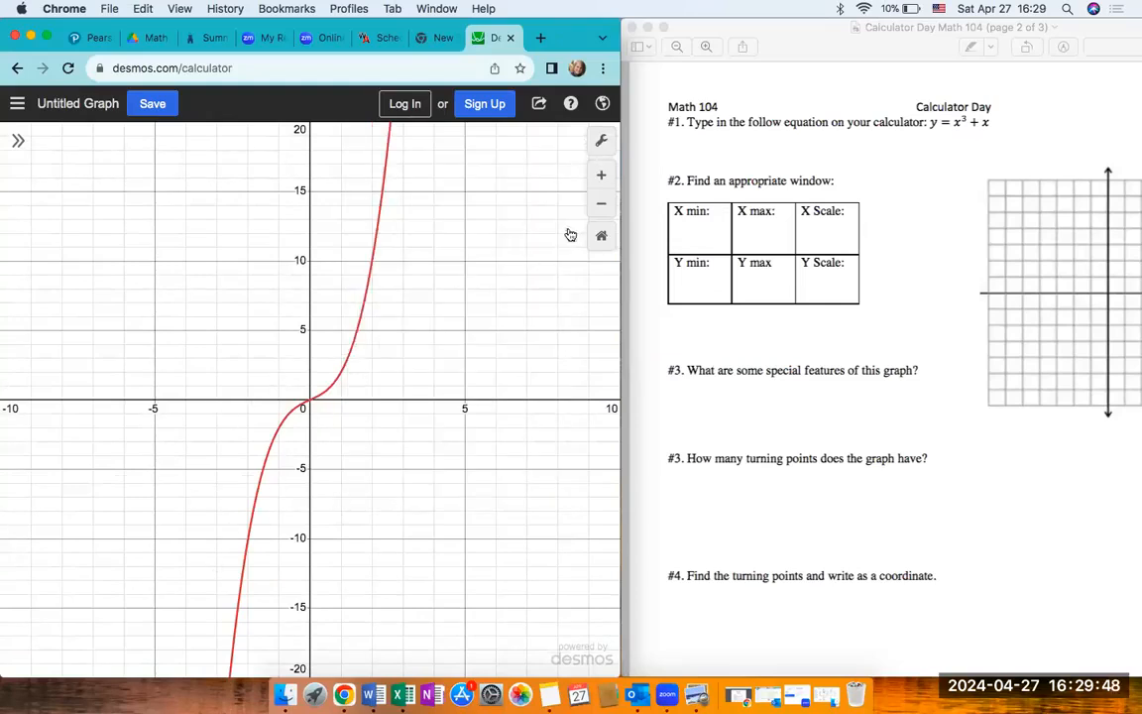
- Set the x-axis step to 1 and return to the graph
click(601, 143)
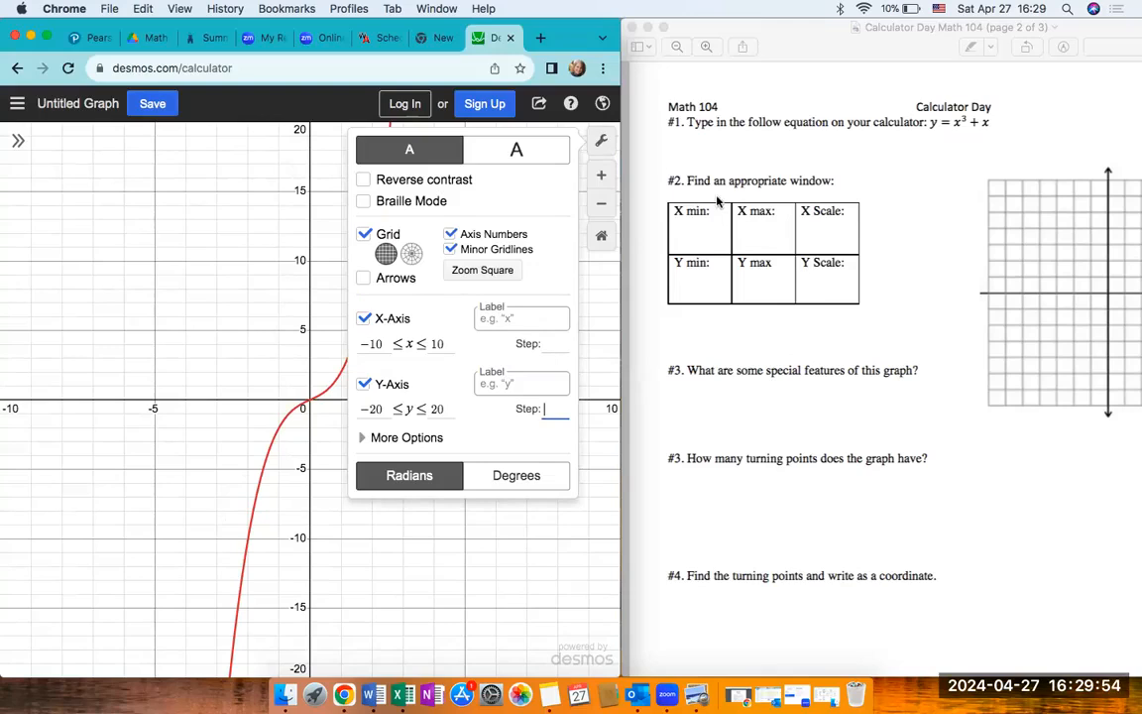
click(603, 146)
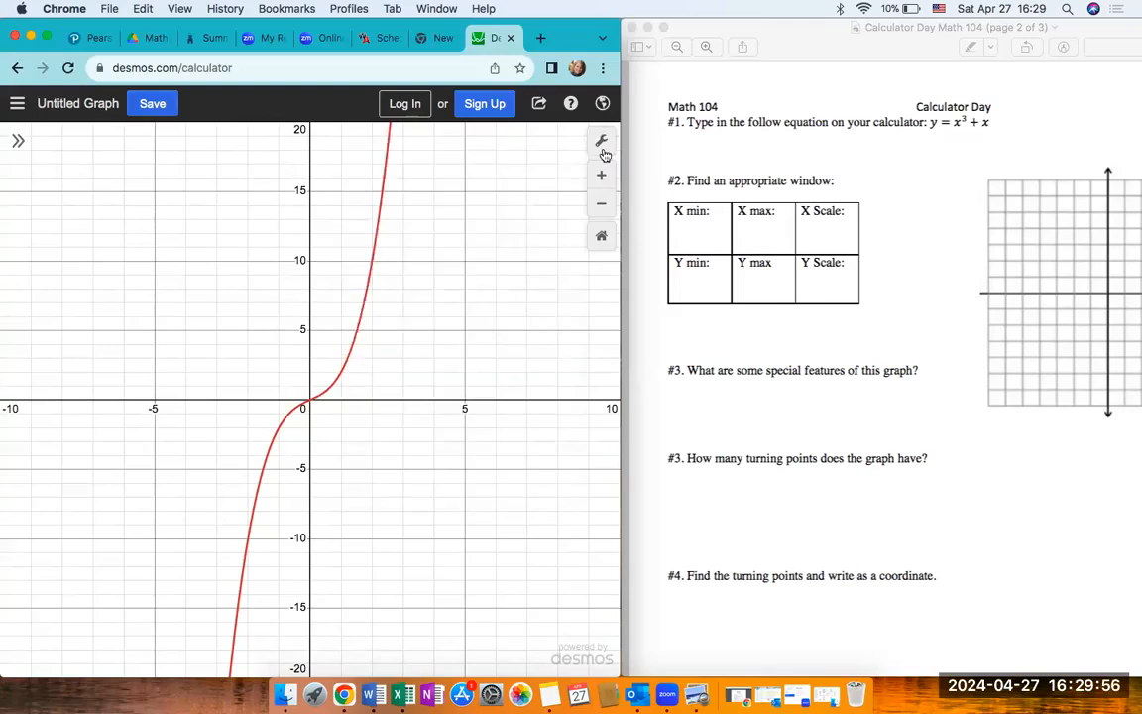
click(602, 149)
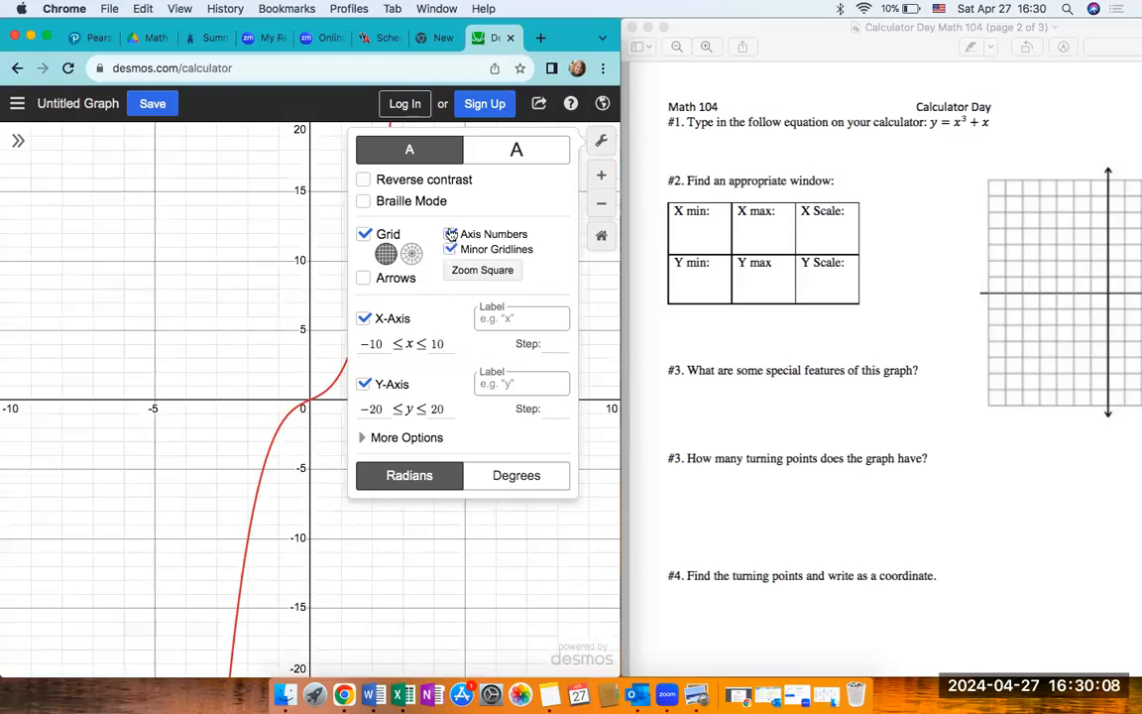
click(548, 343)
text(1)
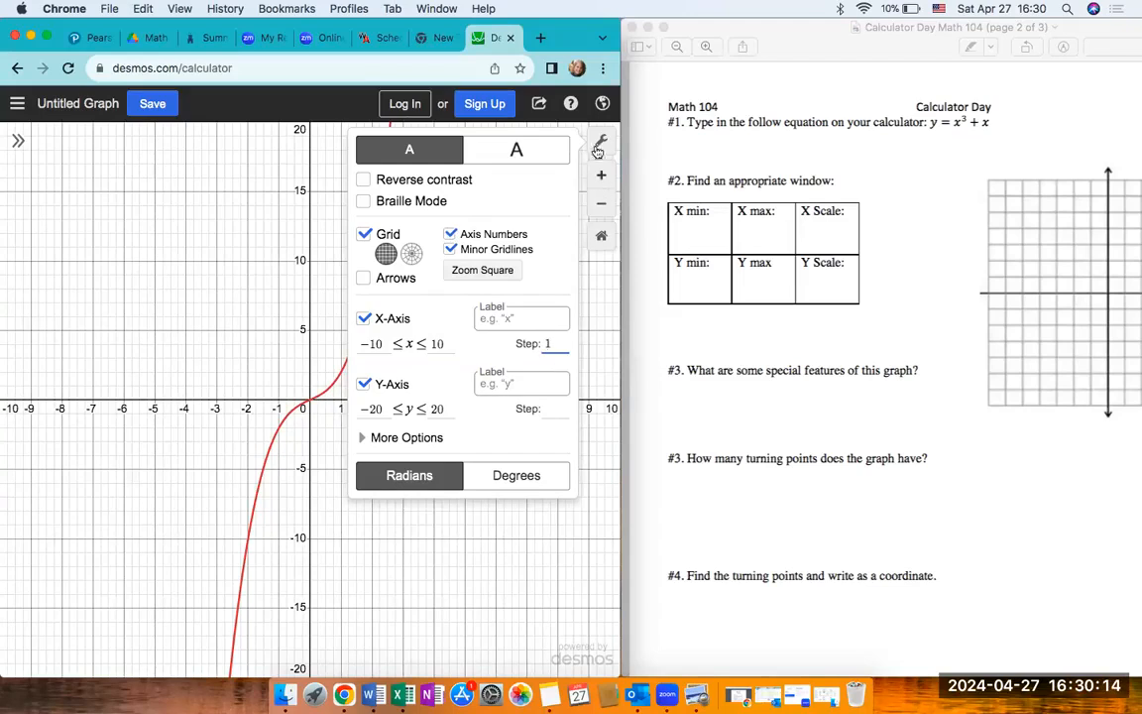
click(536, 124)
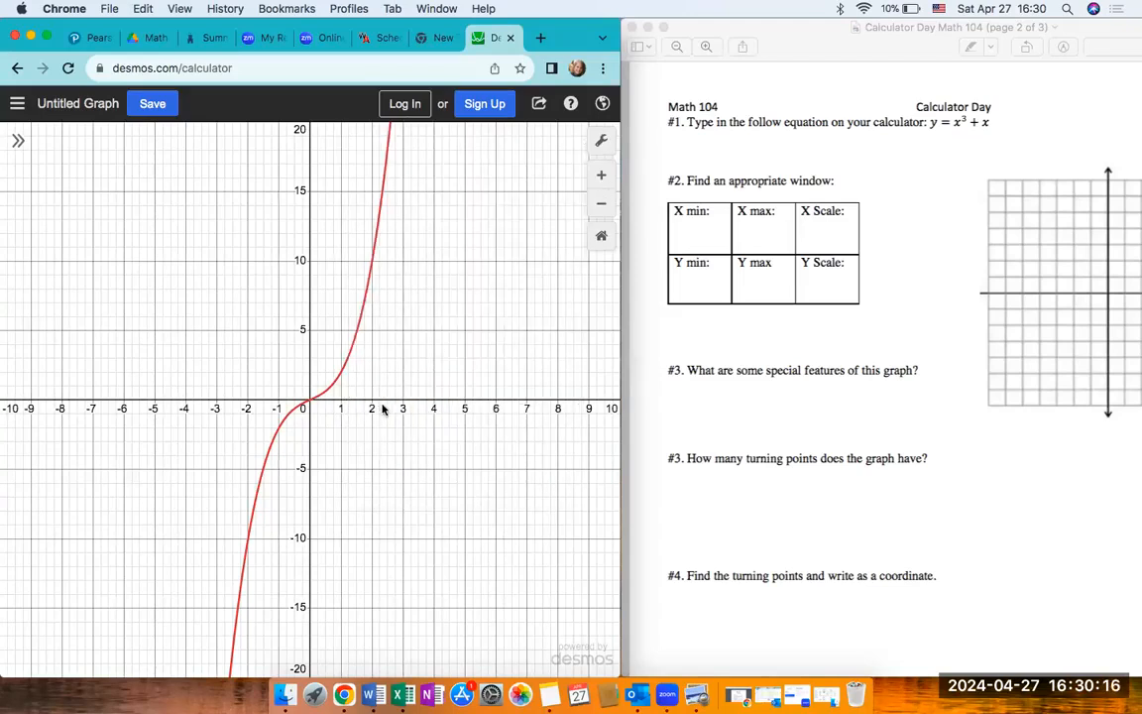
- Clear the x-axis step value and close the graph settings
click(601, 145)
click(551, 344)
key(BackSpace)
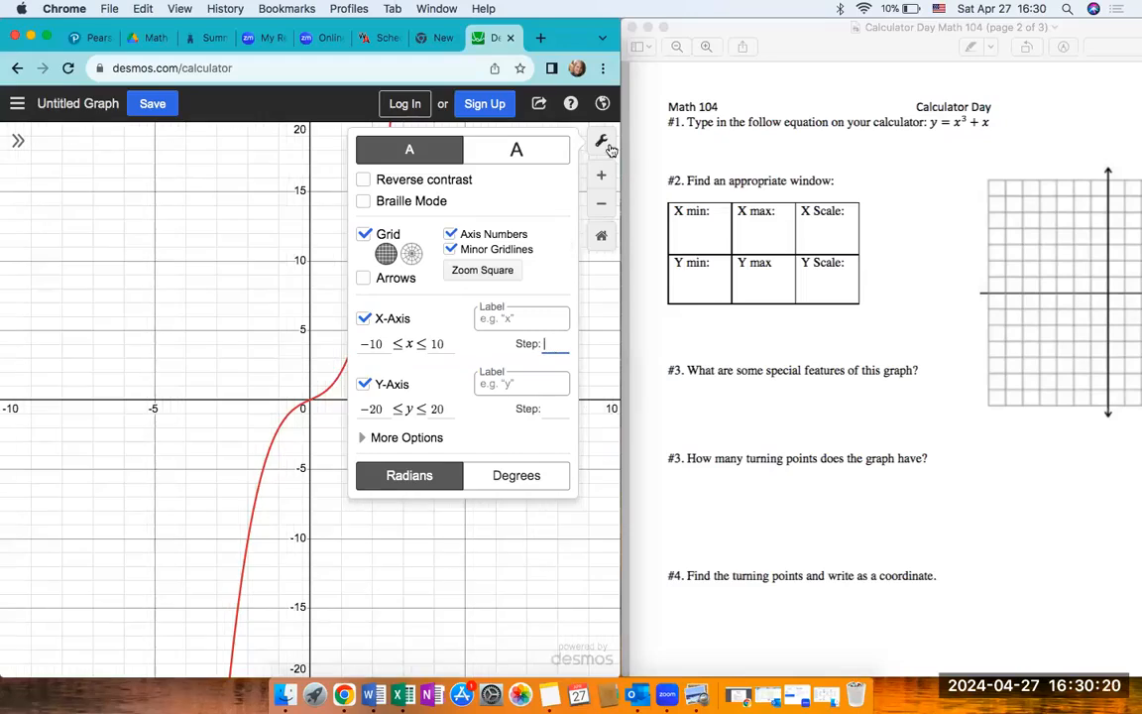
click(543, 126)
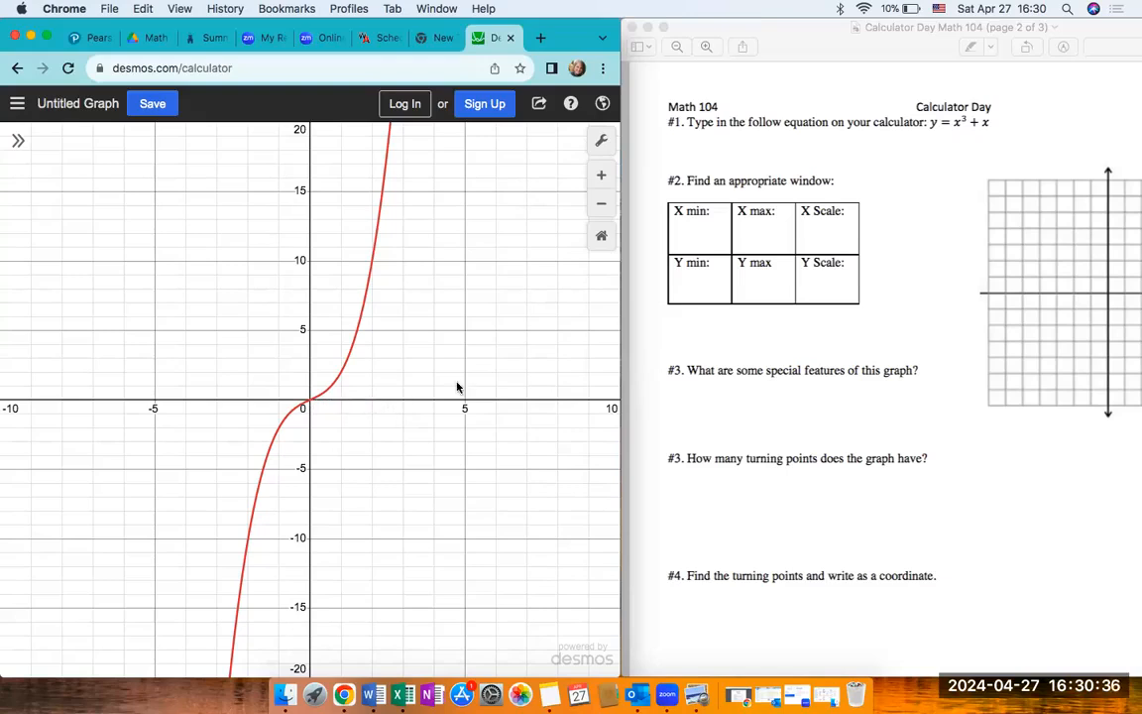
- Set the x-axis step to 2 and the y-axis step to 5
click(601, 141)
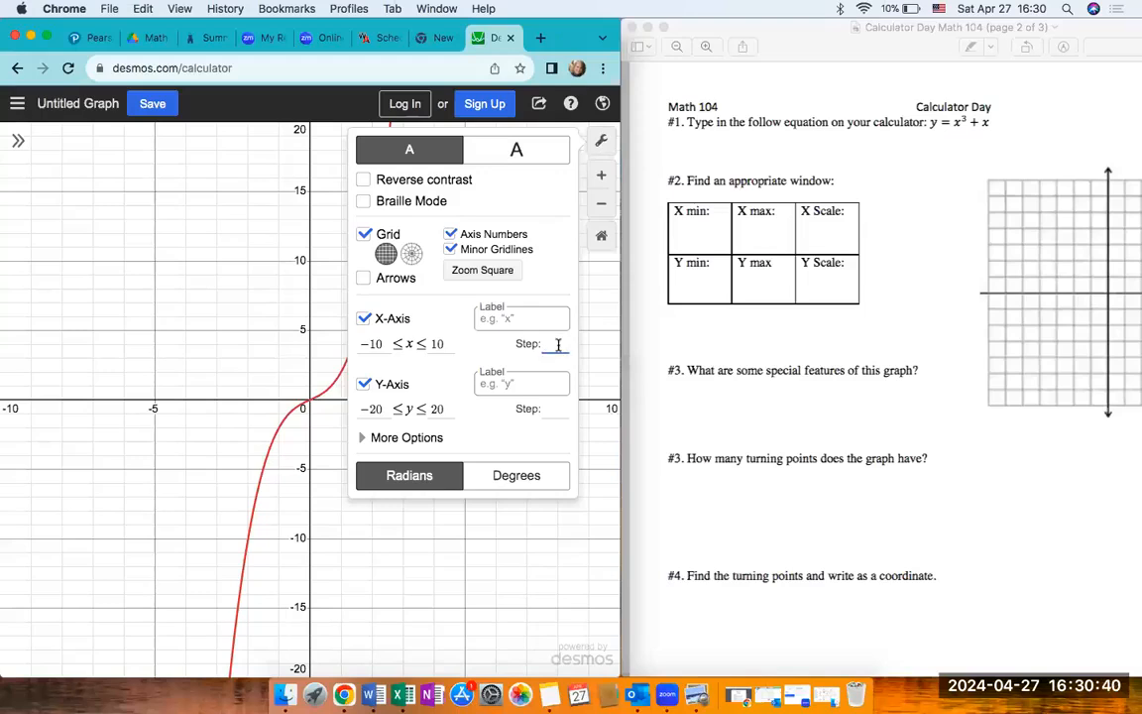
text(1)
key(BackSpace)
text(2)
key(BackSpace)
text(2)
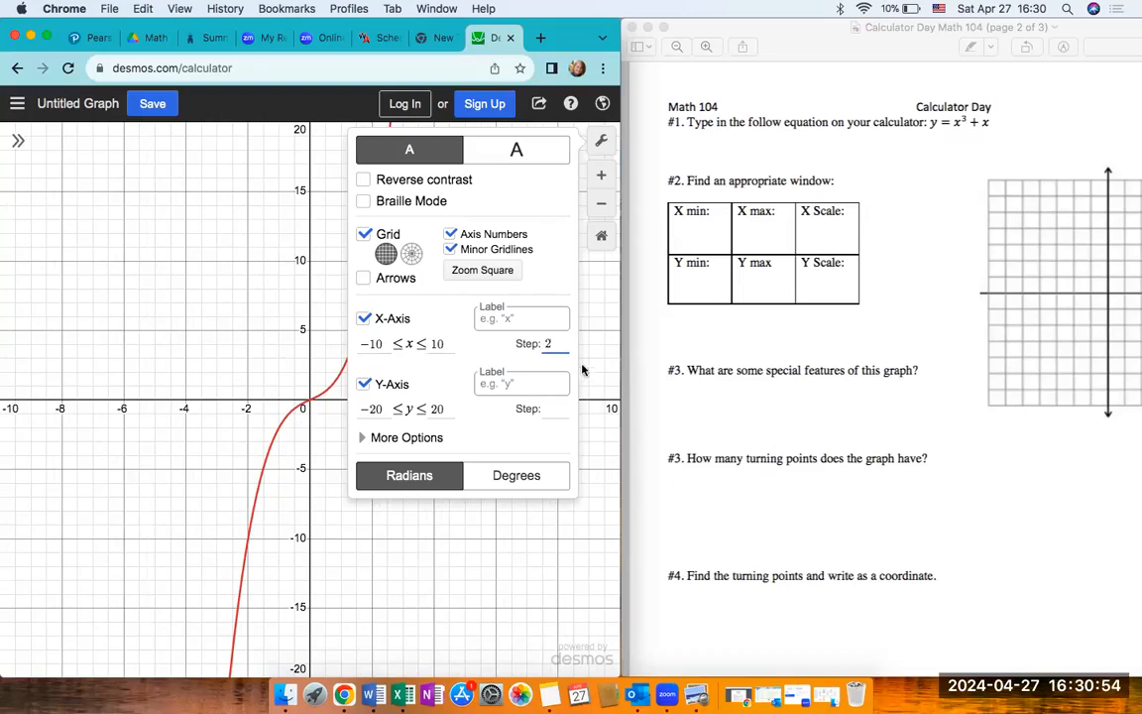
click(560, 409)
click(189, 485)
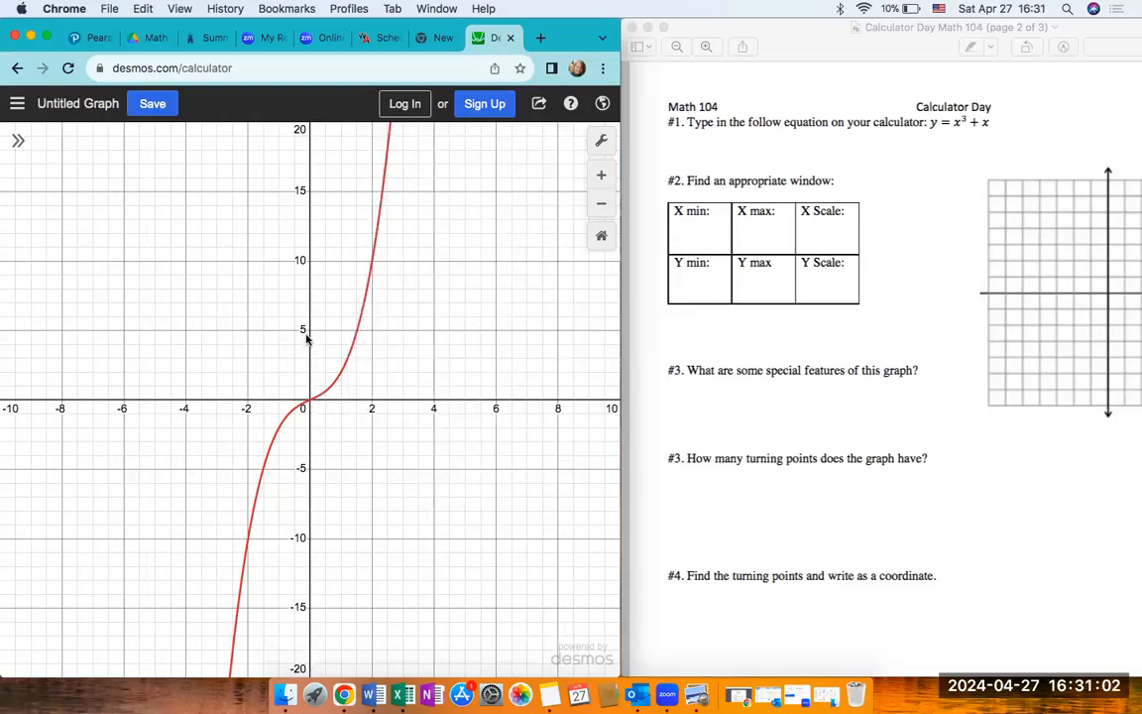
- Turn off the minor gridlines and close the graph settings
click(601, 142)
click(451, 249)
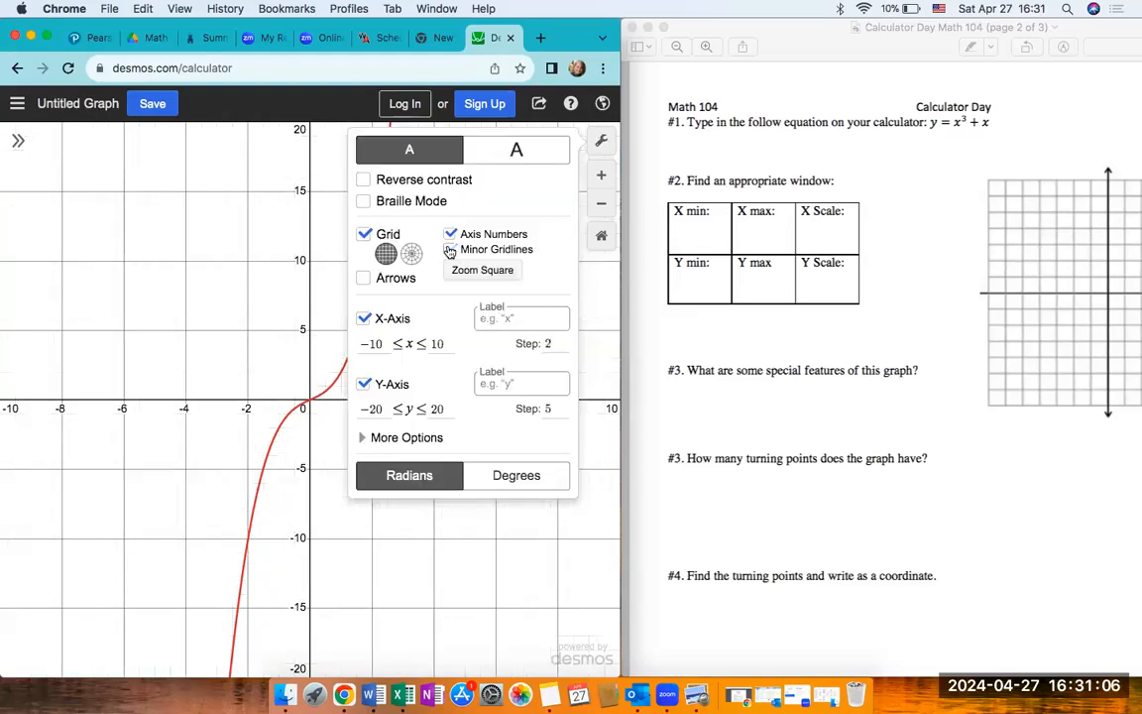
click(601, 142)
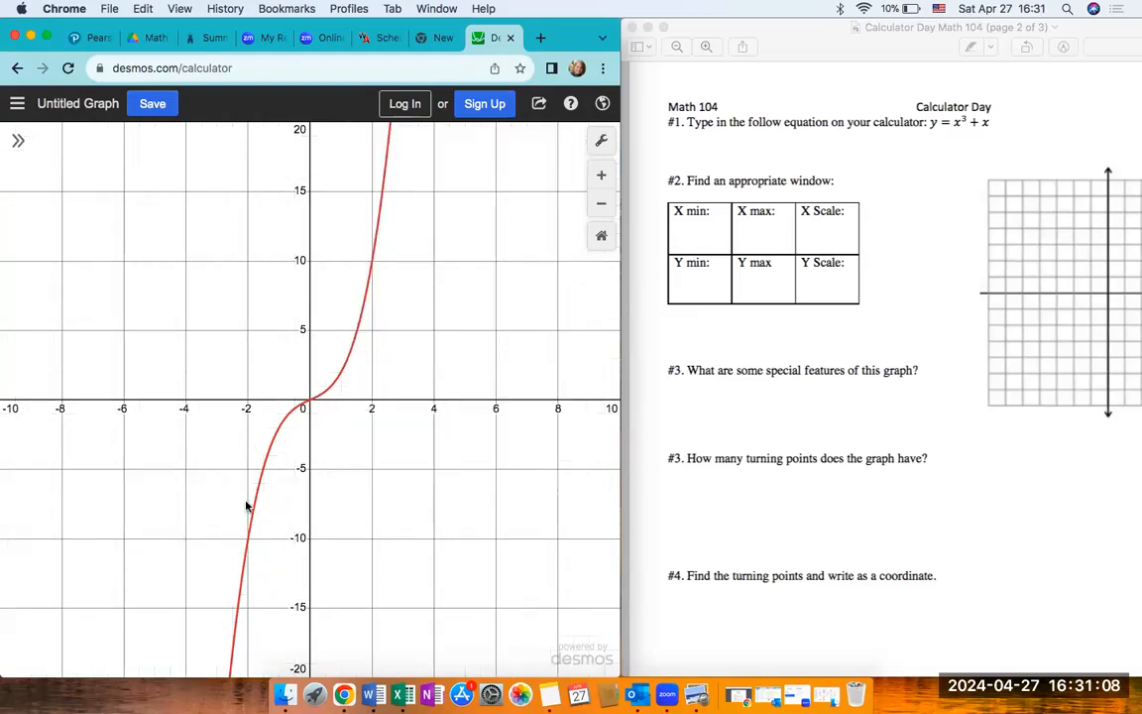
- Turn the minor gridlines back on and switch the axis numbers off and on again
click(601, 142)
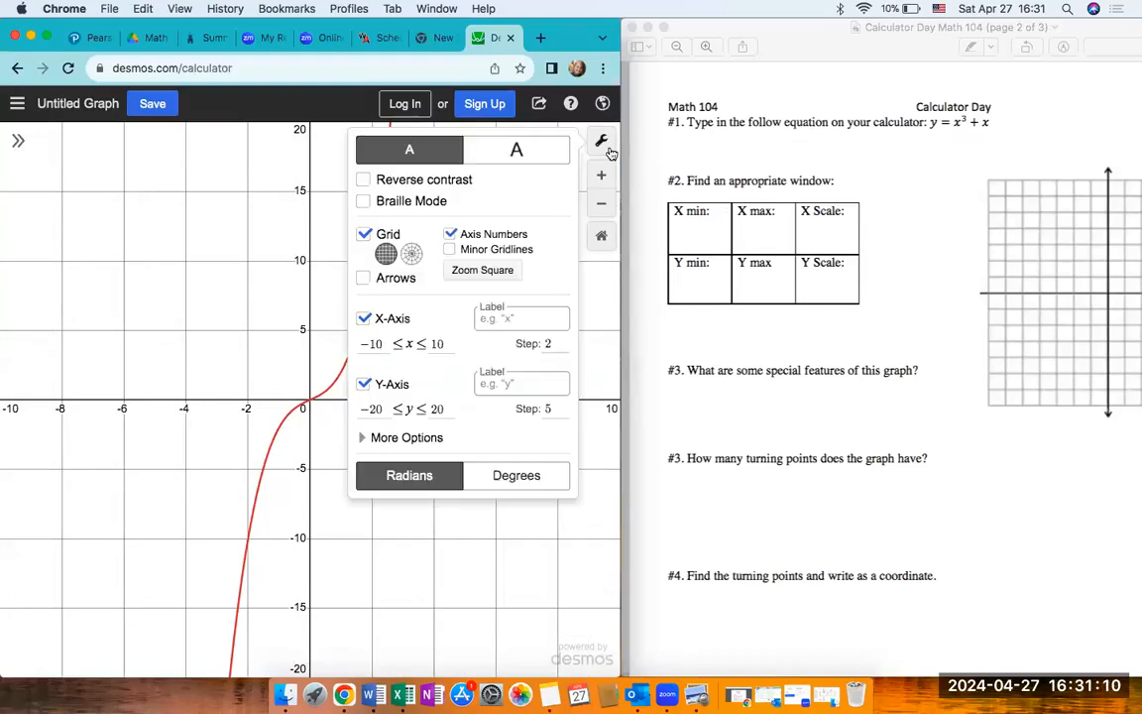
click(451, 250)
click(451, 235)
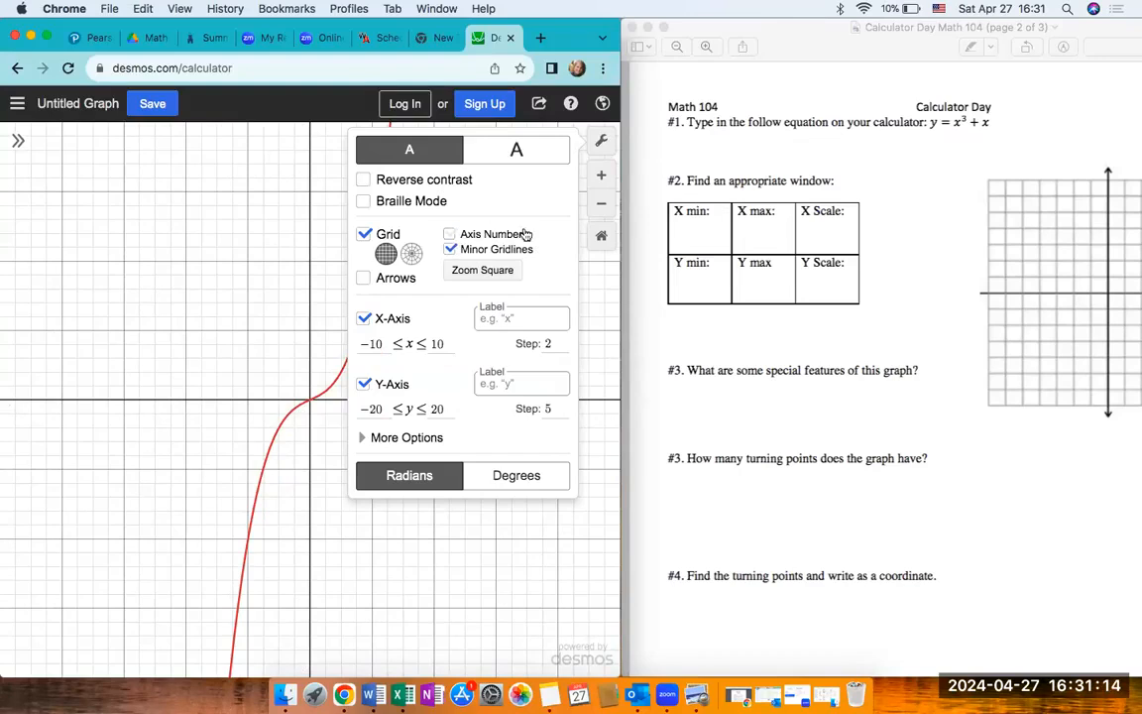
click(452, 235)
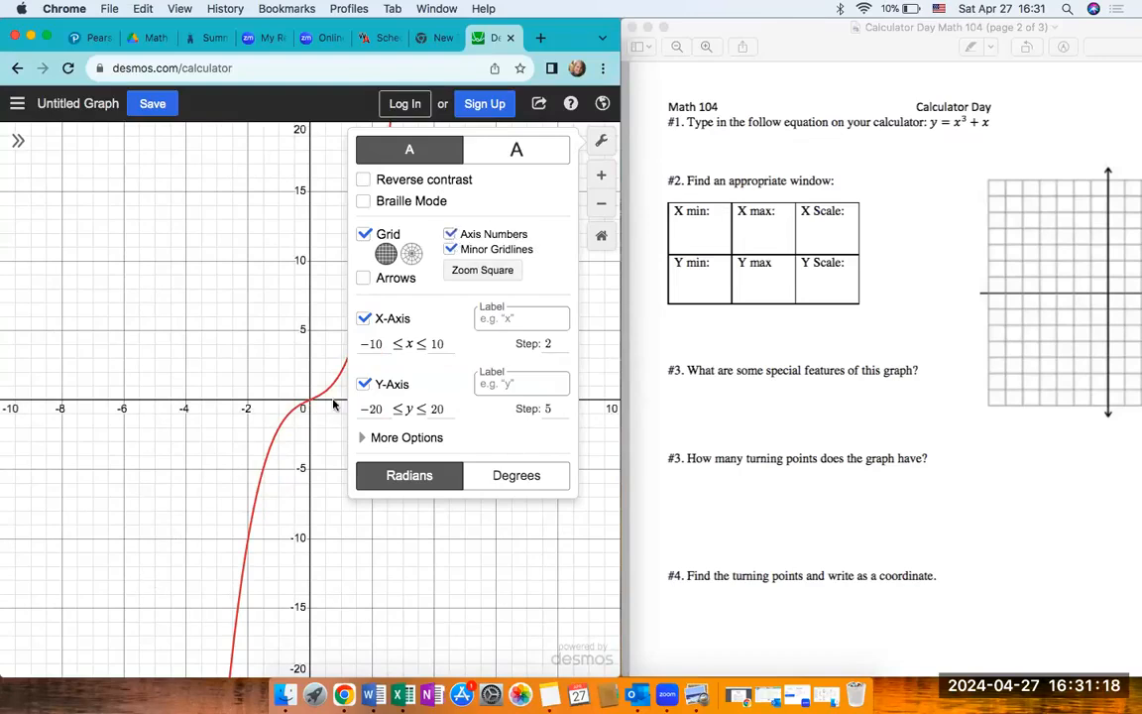
click(601, 142)
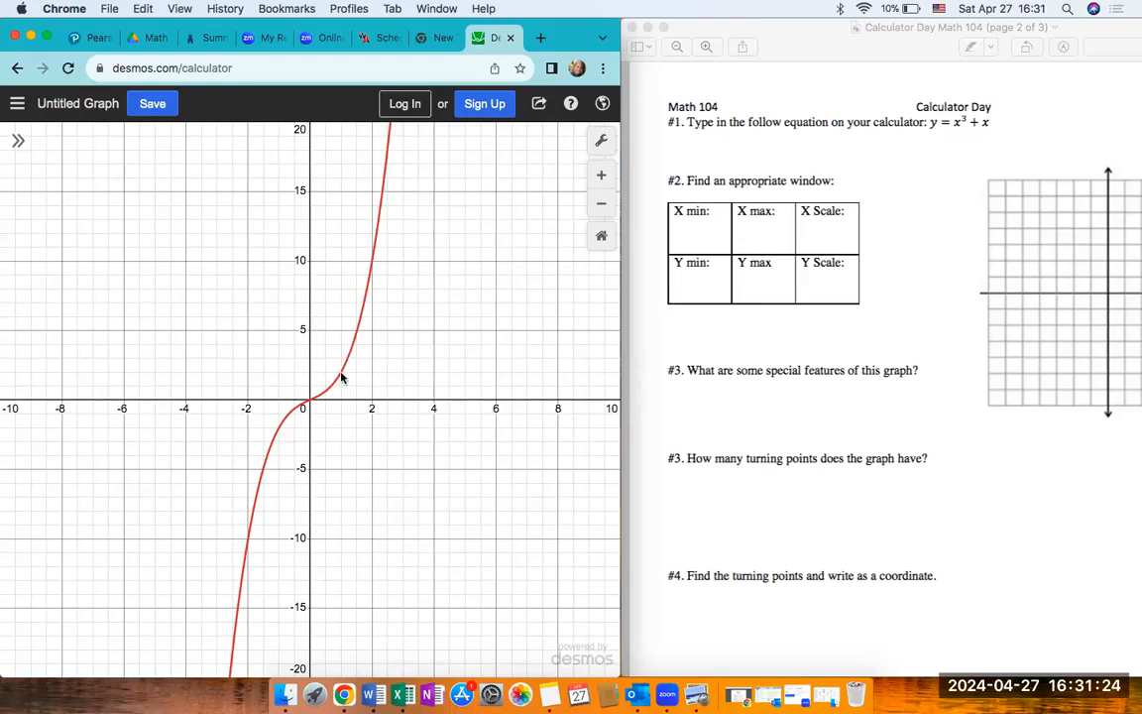
- Examine the cubic's overall shape and its behaviour near the origin at wide and close zoom levels
click(601, 205)
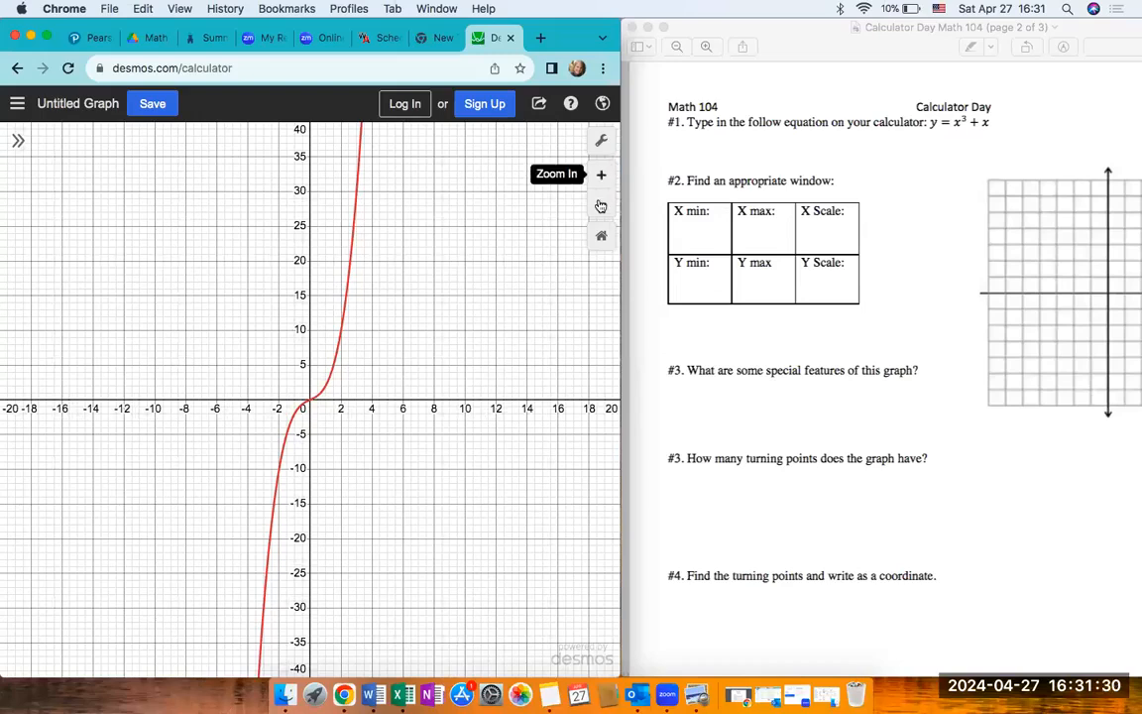
click(600, 207)
double_click(601, 209)
click(601, 209)
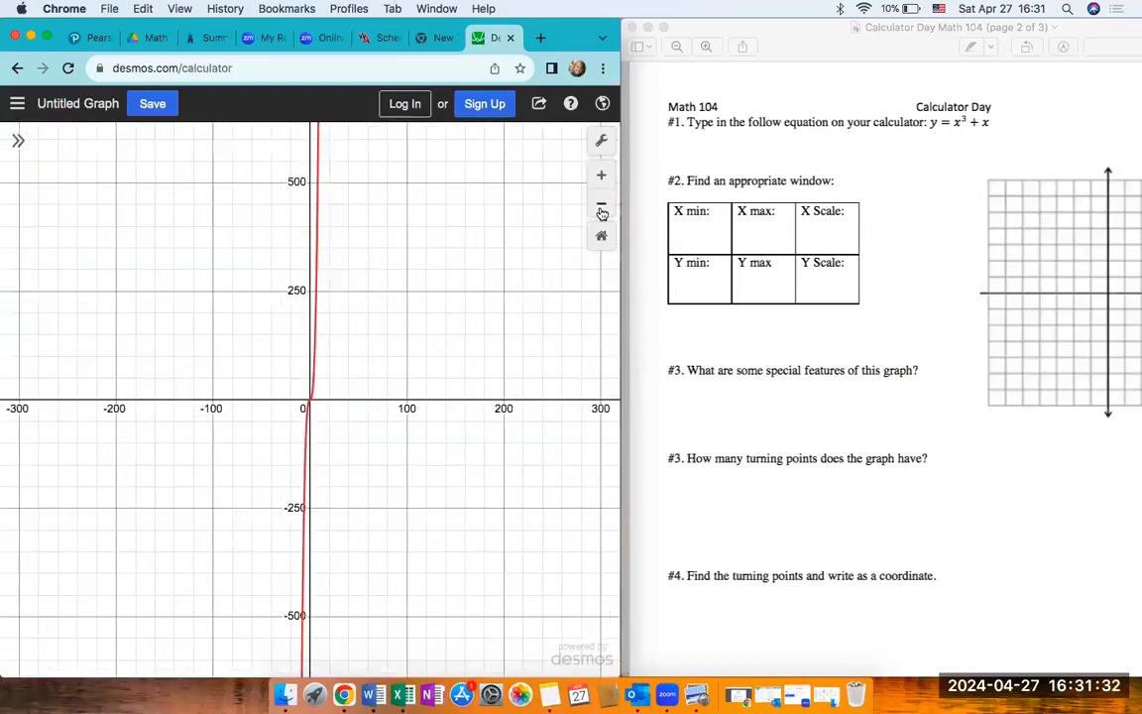
double_click(600, 179)
click(601, 179)
click(600, 180)
click(601, 180)
double_click(600, 179)
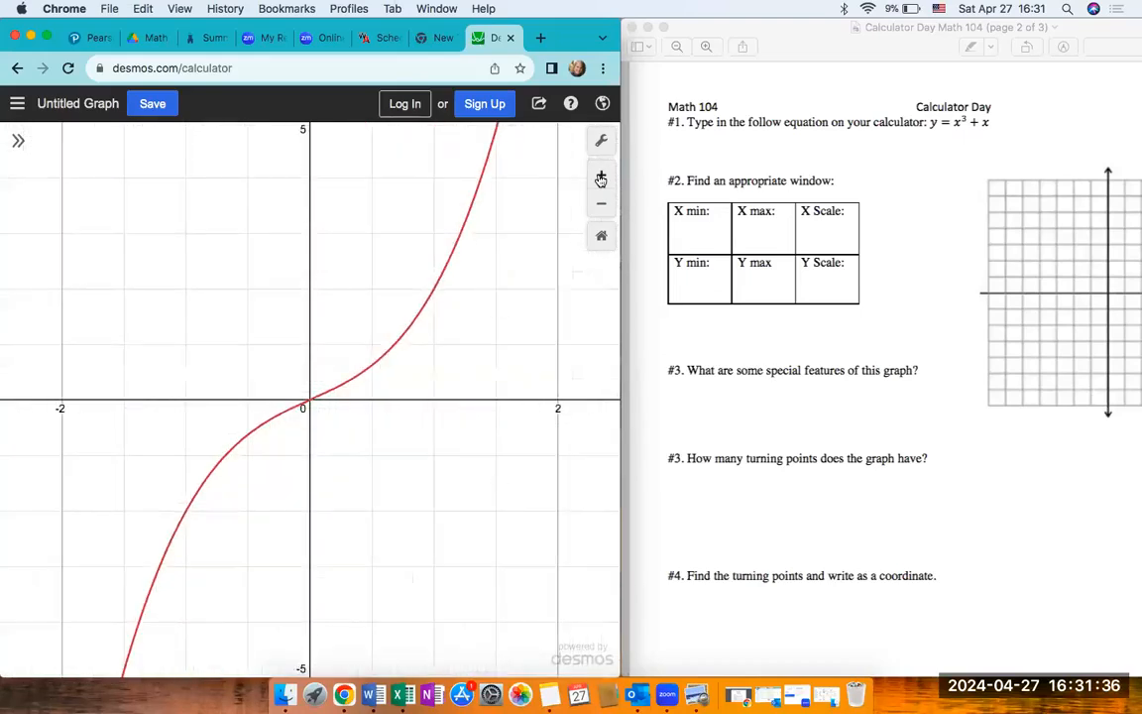
- Magnify the cubic around the origin to check for turning points and return to the wider view
click(600, 179)
click(600, 180)
click(601, 180)
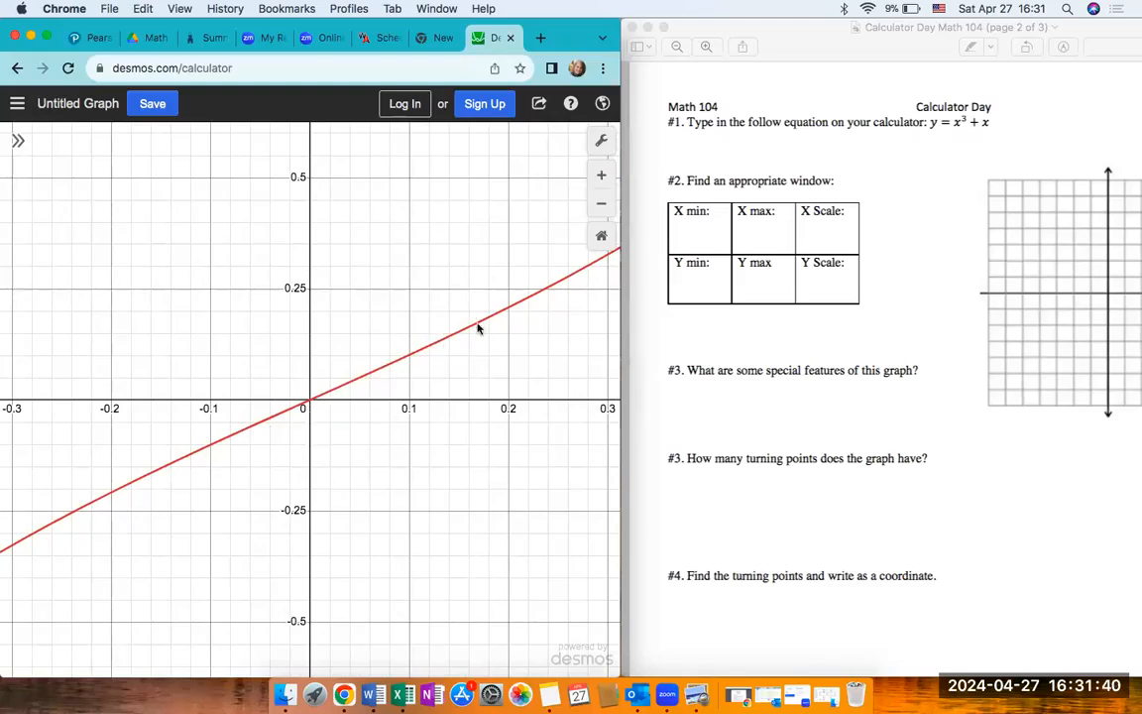
click(601, 210)
click(601, 210)
click(601, 210)
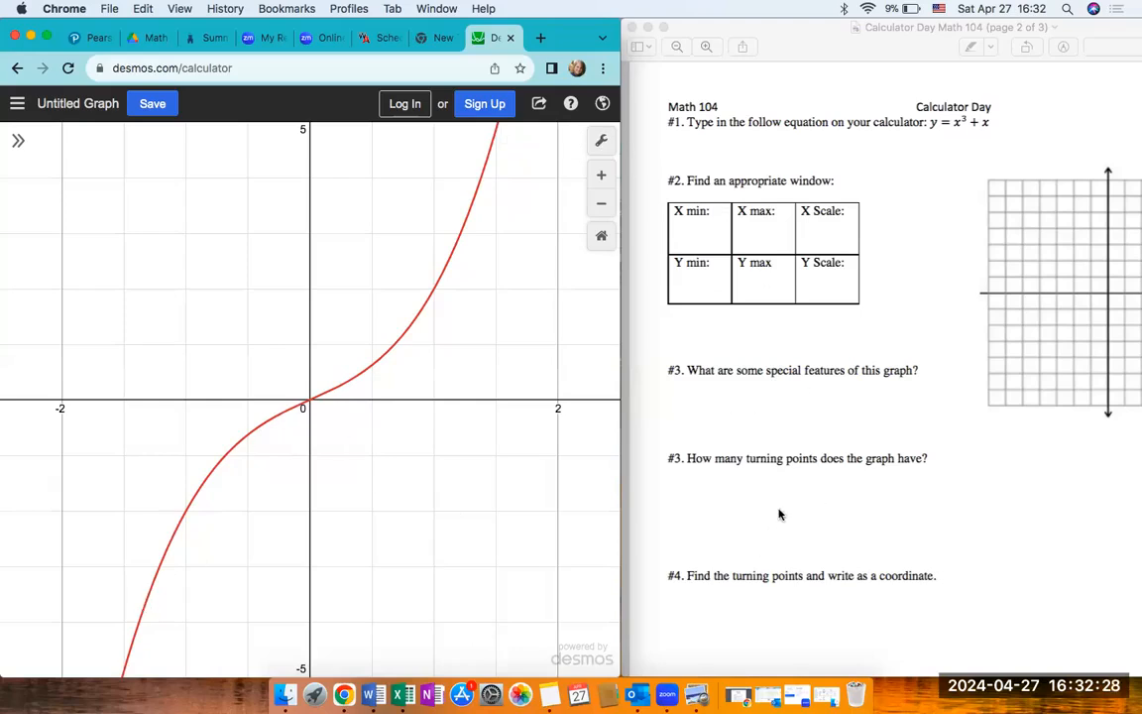
- Trace the cubic's coordinates from its upper arm down to the origin to find the zero asked for in worksheet question #5
scroll(782, 504, down, 5)
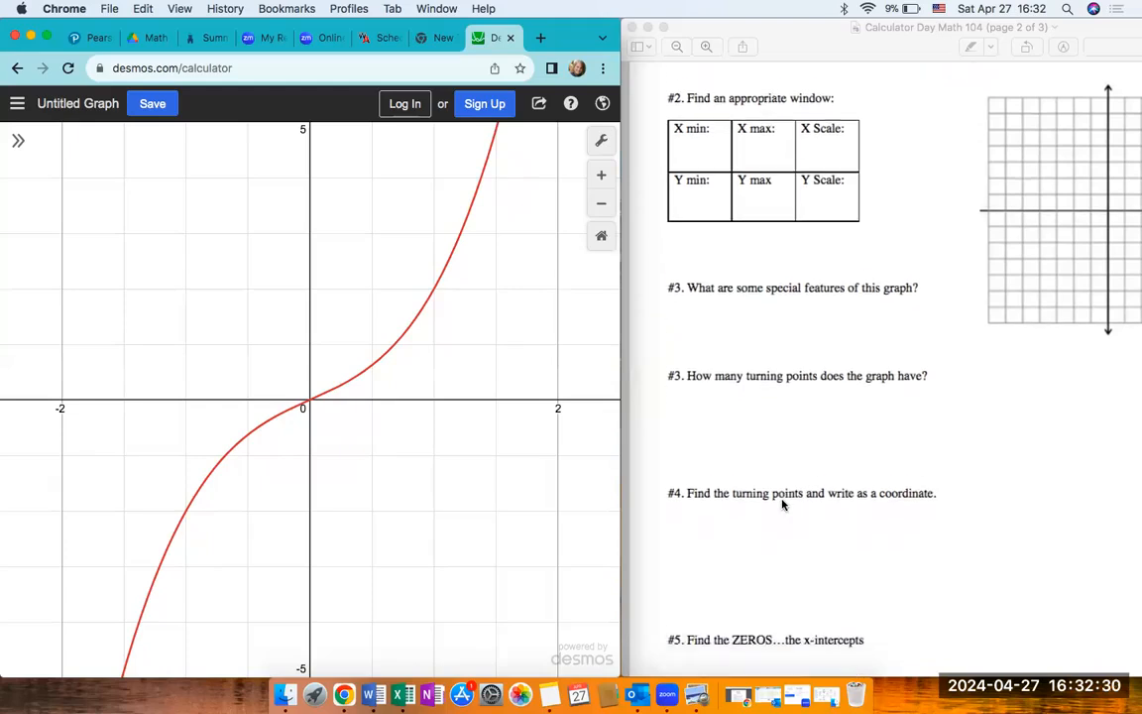
scroll(782, 504, down, 1)
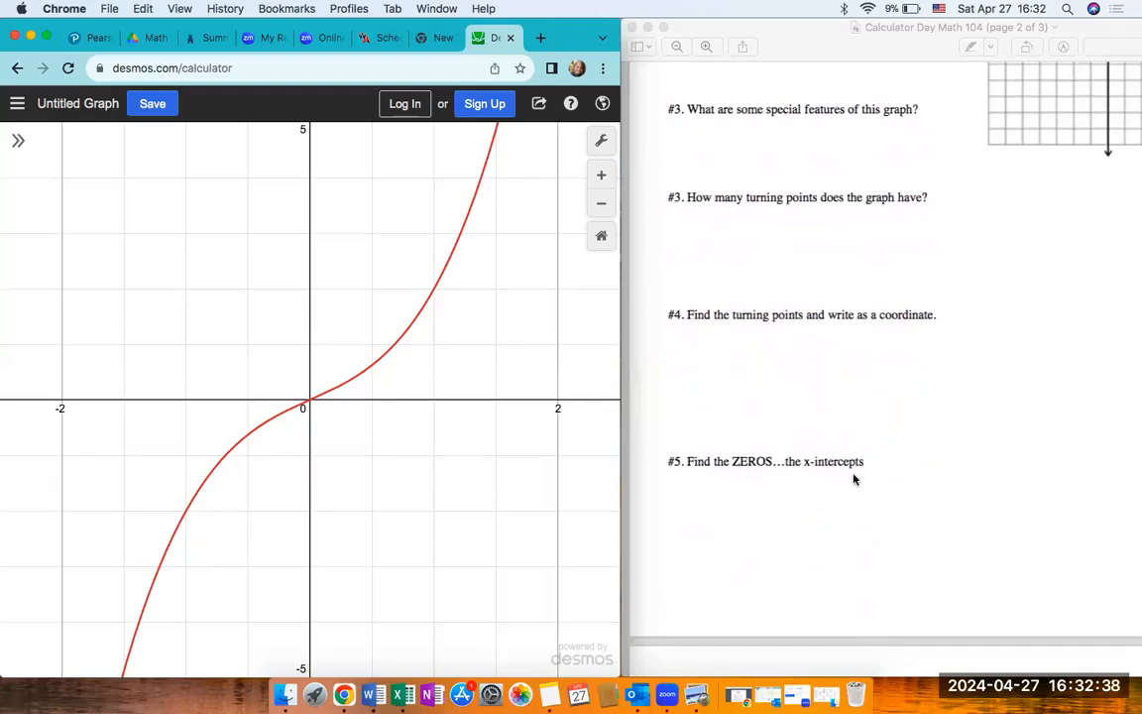
click(430, 296)
mouse_move(431, 295)
mouse_down()
mouse_move(482, 175)
mouse_move(433, 292)
mouse_up()
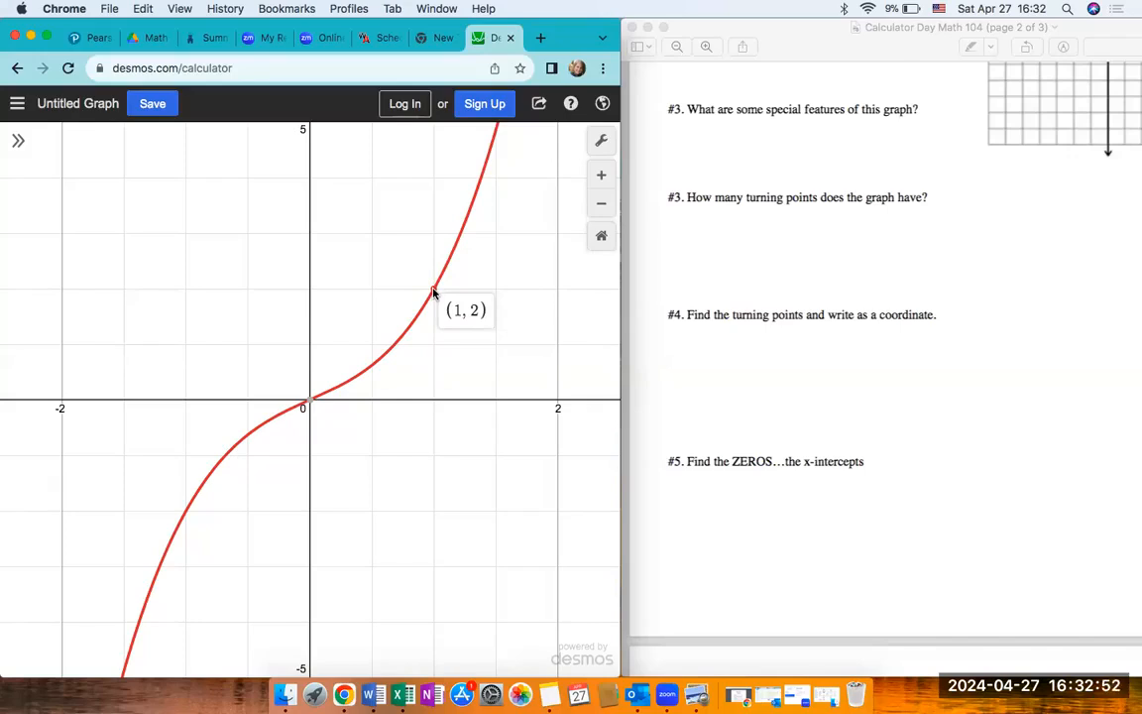
mouse_move(433, 292)
mouse_down()
mouse_move(465, 225)
mouse_move(382, 373)
mouse_up()
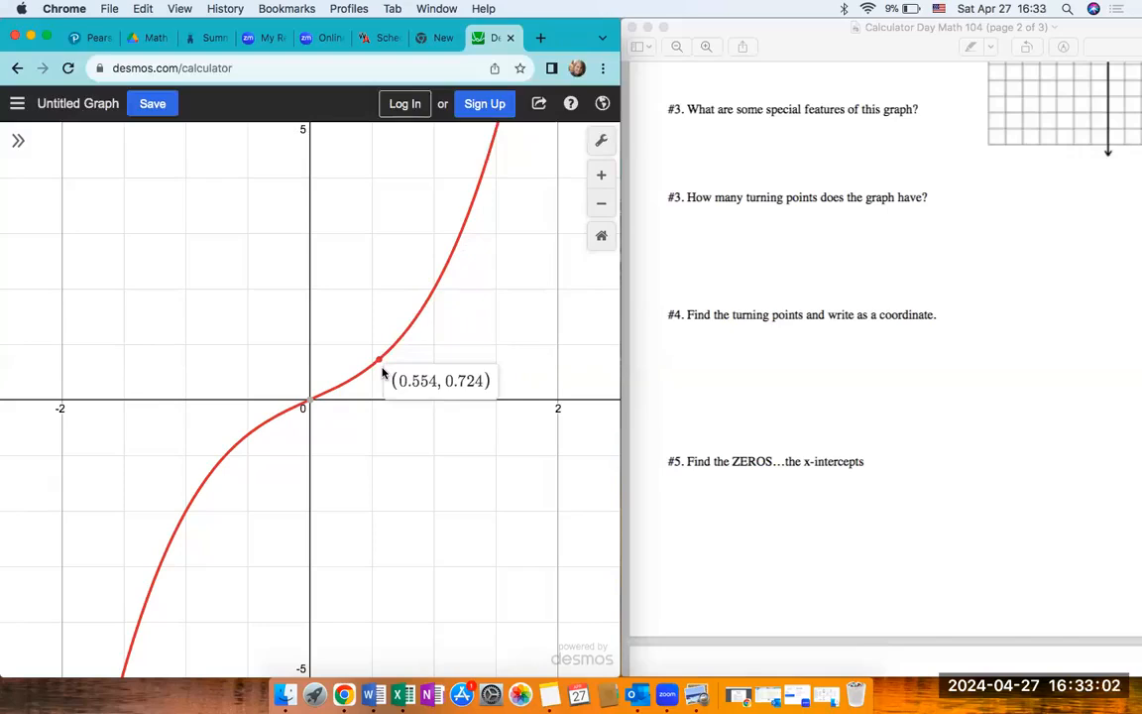
drag(382, 372, 314, 418)
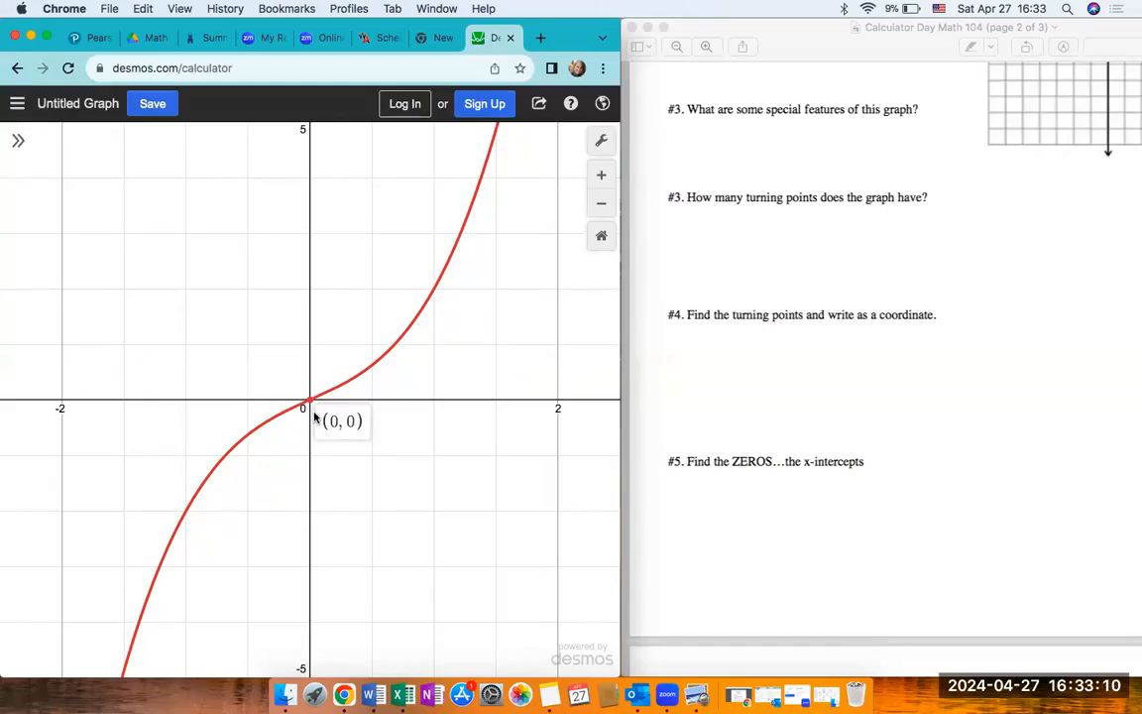
drag(314, 417, 316, 414)
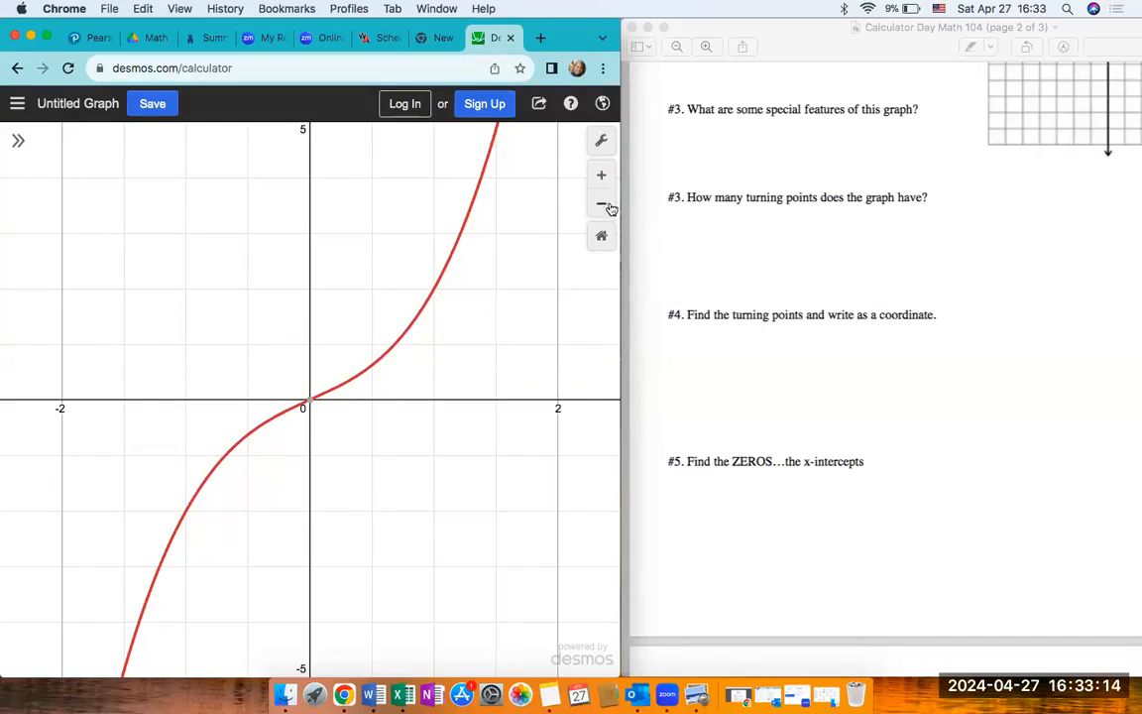
- Go to page 3 of the worksheet and delete the cubic equation from the expression list
scroll(869, 466, down, 5)
scroll(868, 468, down, 7)
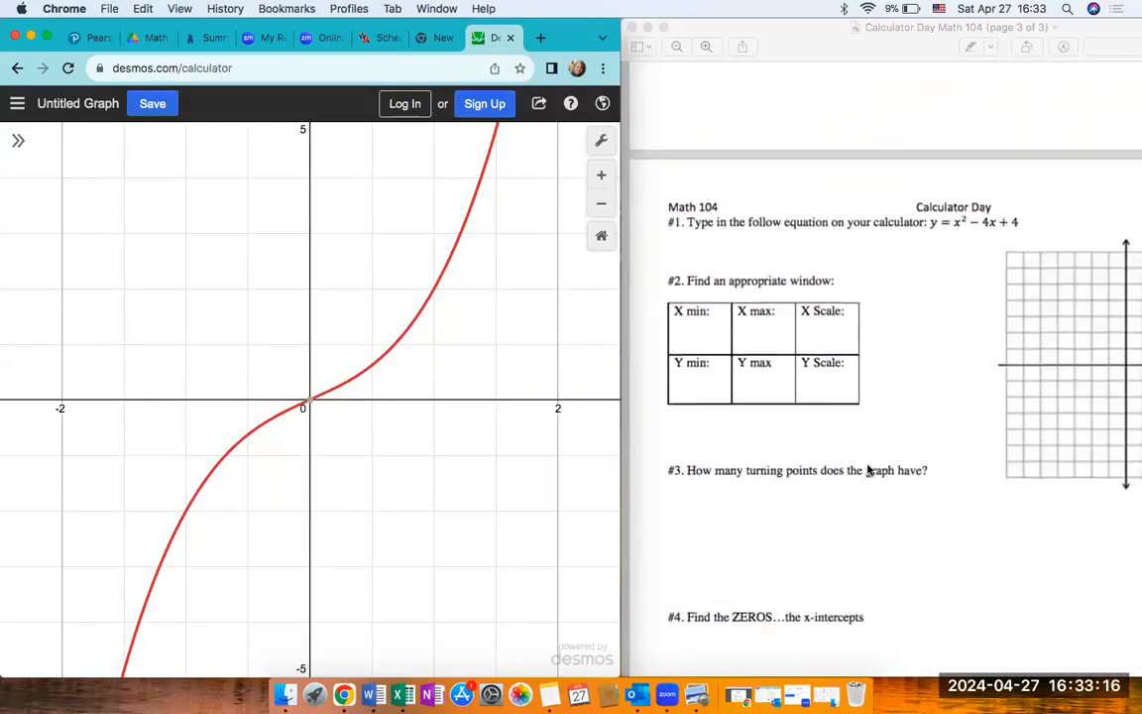
click(19, 141)
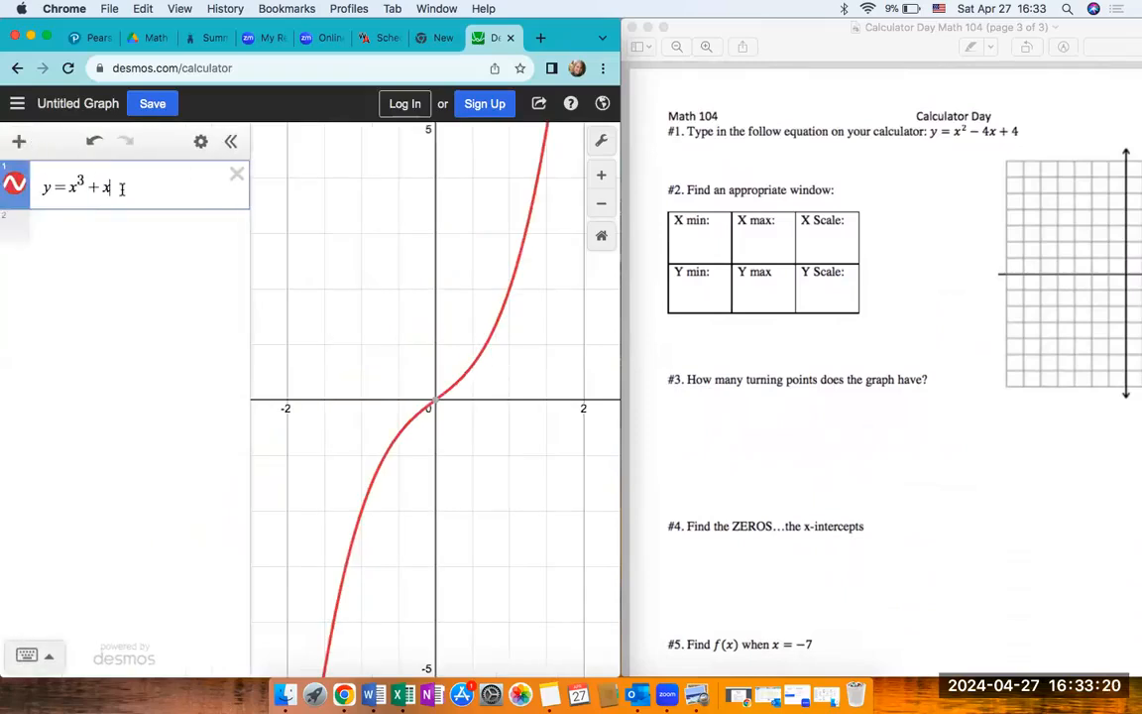
key(BackSpace)
key(BackSpace)
key(BackSpace)
key(BackSpace)
key(BackSpace)
key(BackSpace)
key(BackSpace)
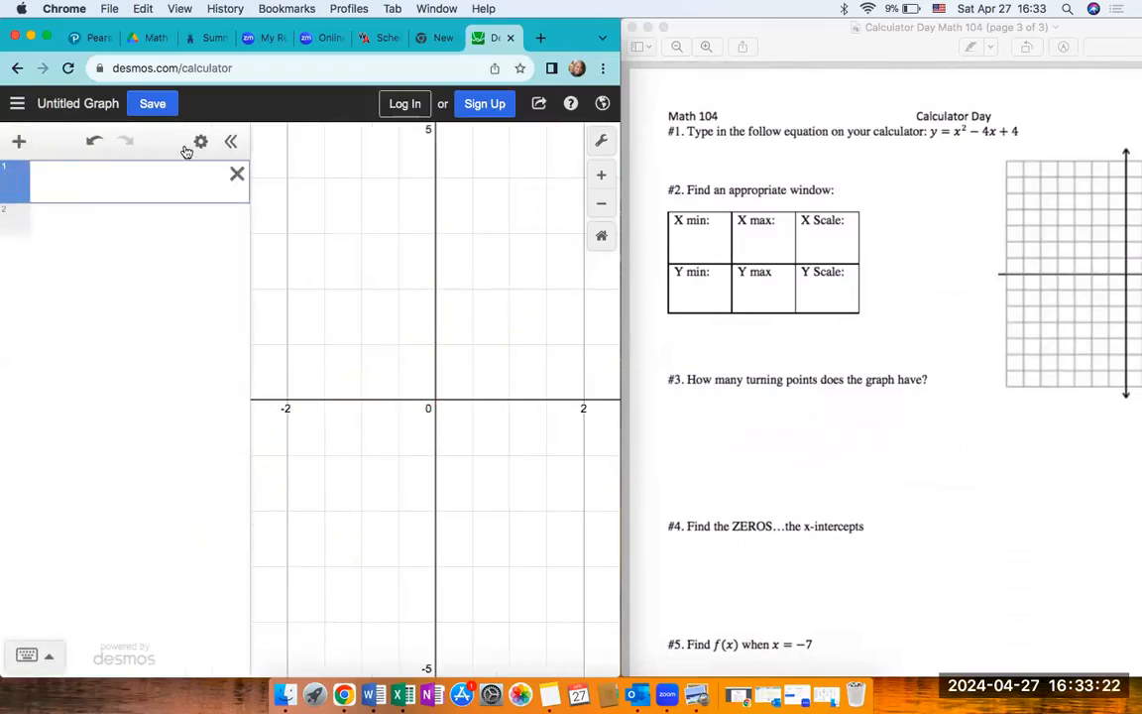
- Hide the expression list, restore the default viewing window and check the graph settings
click(229, 141)
click(600, 141)
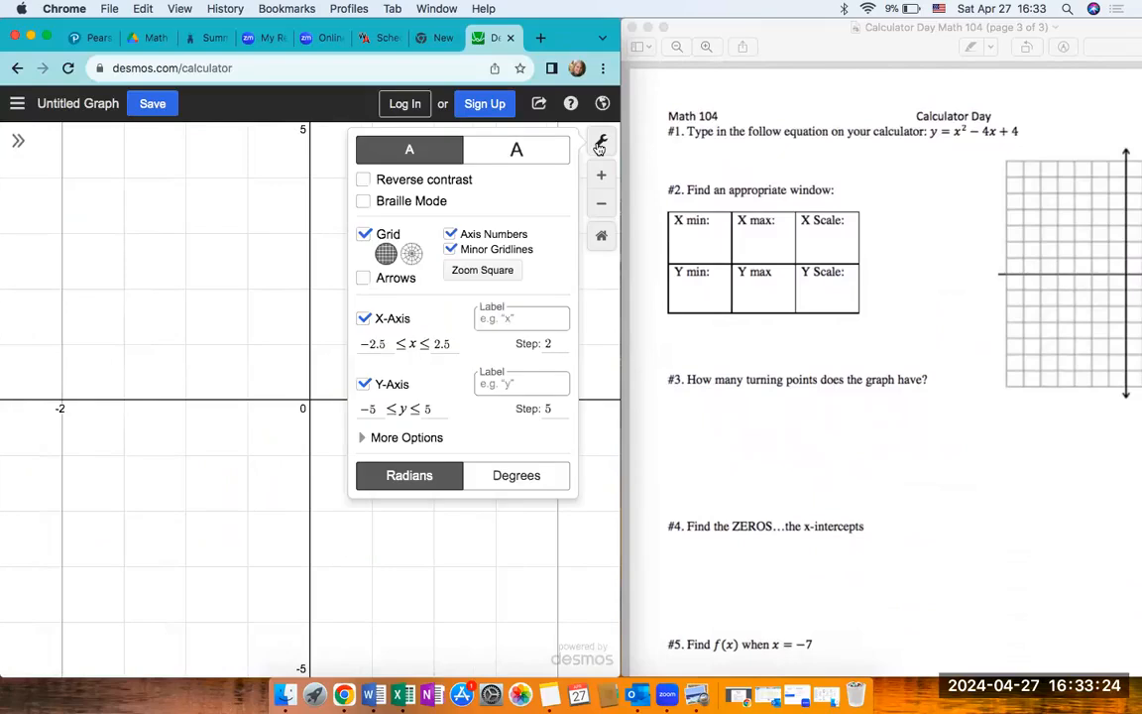
click(599, 145)
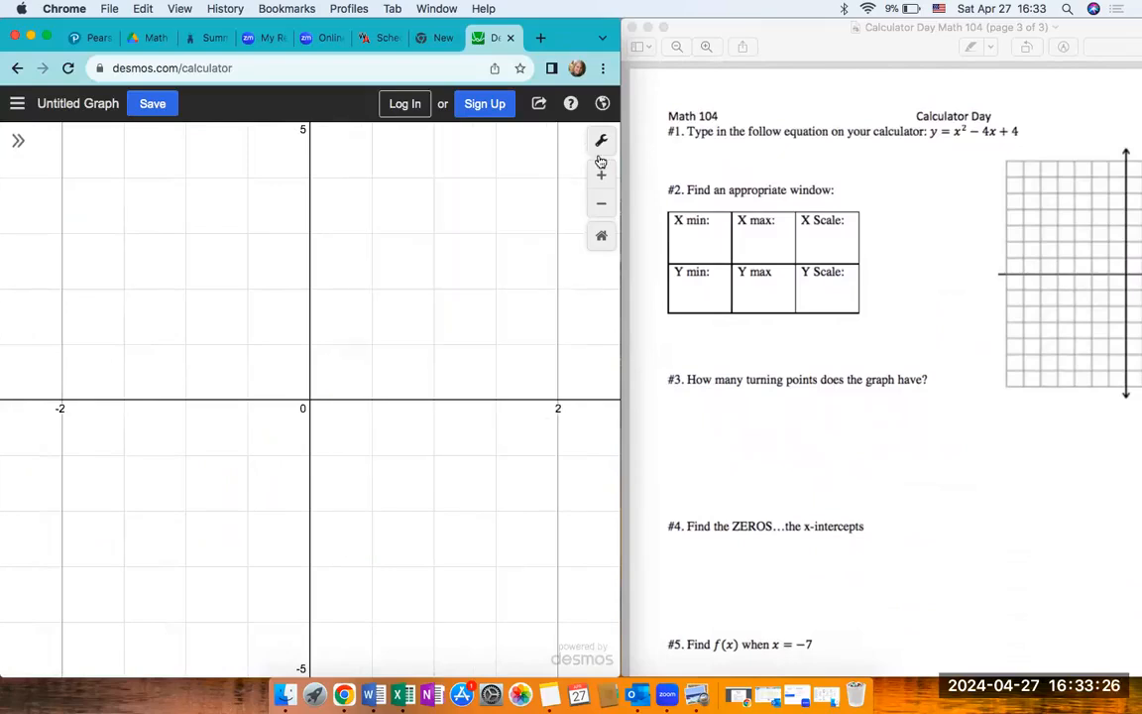
click(602, 240)
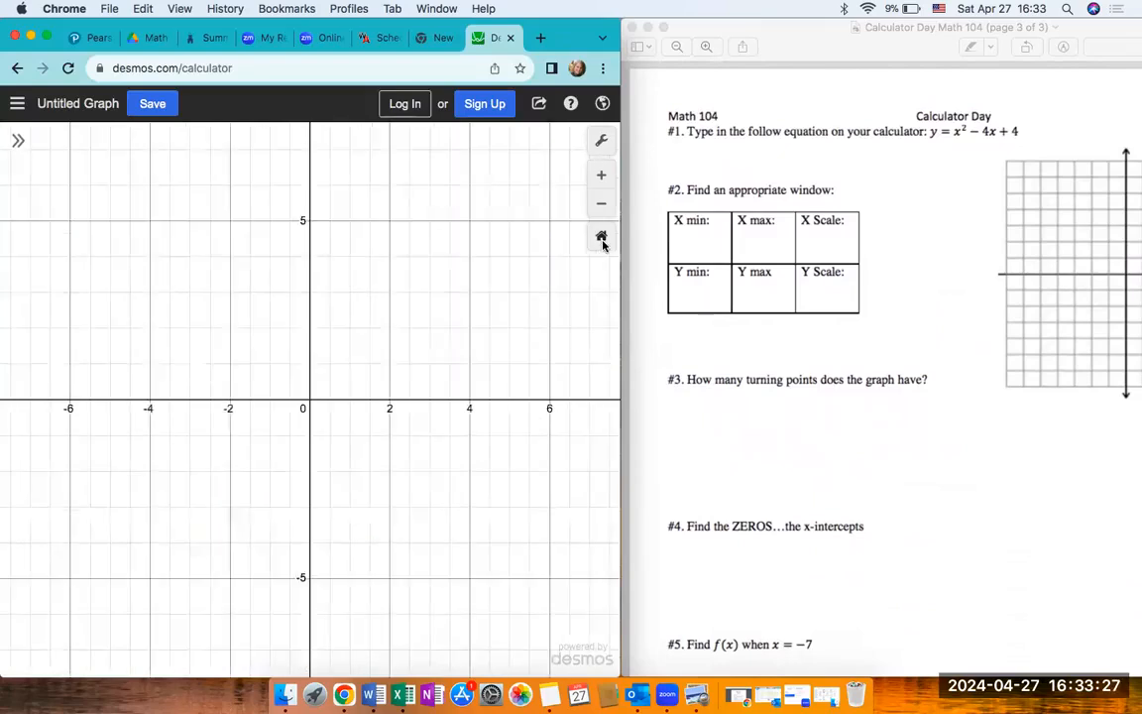
click(600, 141)
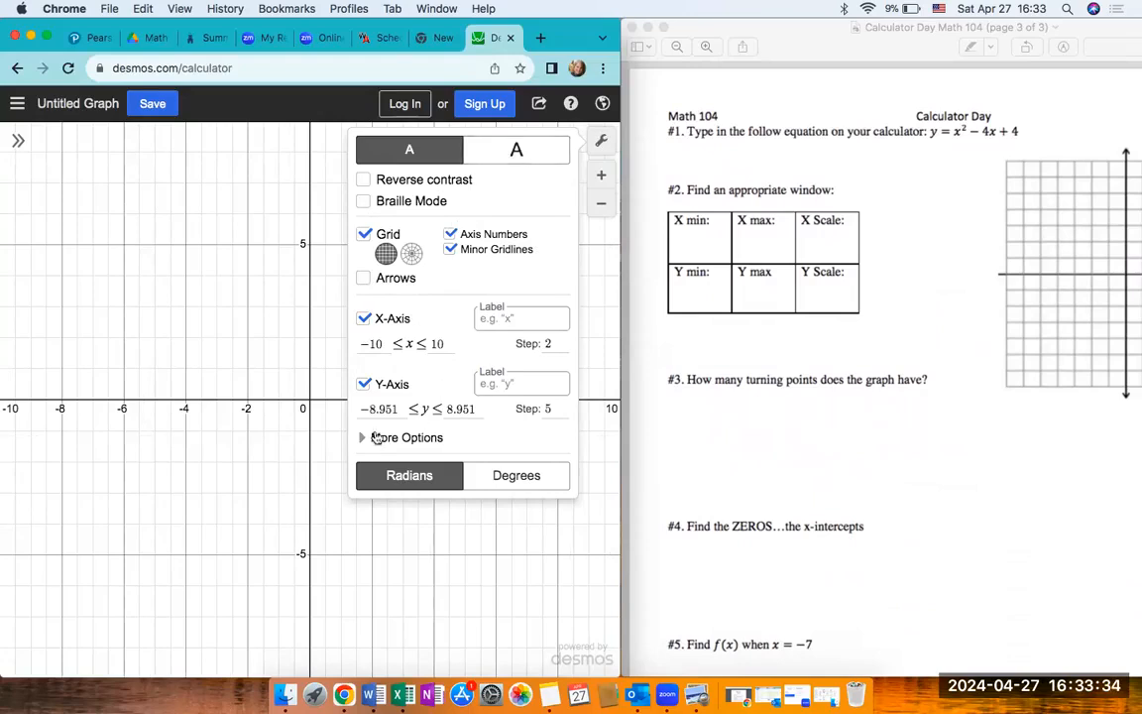
click(371, 445)
click(365, 438)
click(602, 141)
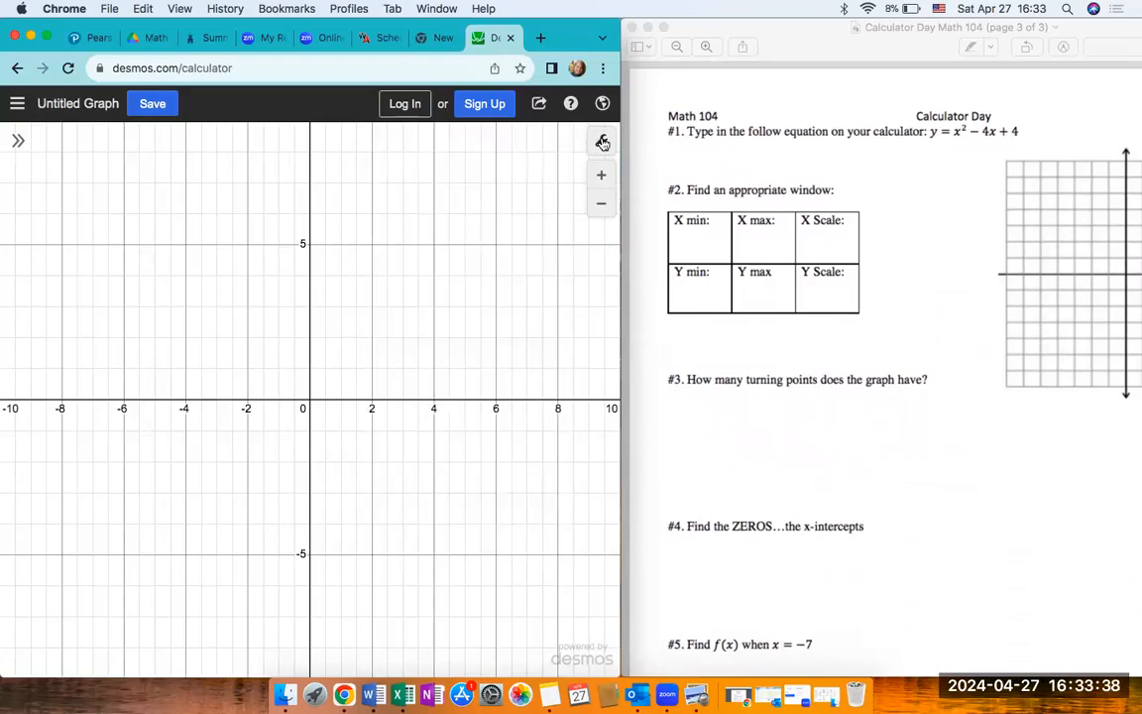
- Set both the x-axis step and the y-axis step to 1
click(601, 142)
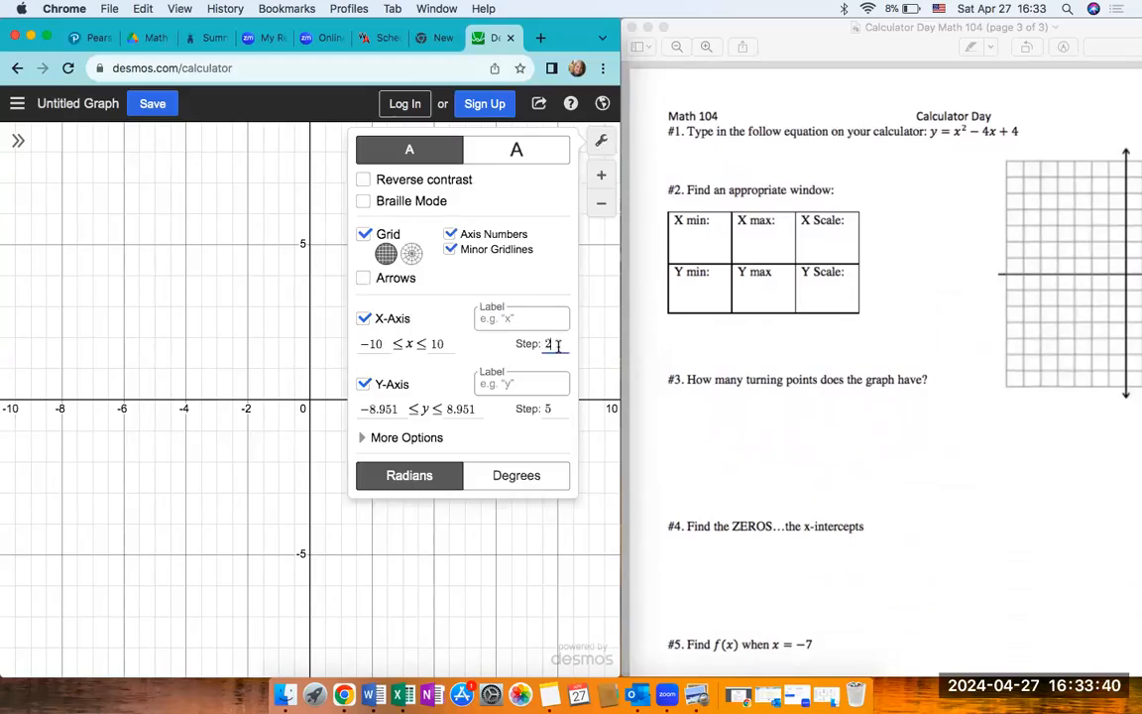
key(BackSpace)
text(1)
click(555, 408)
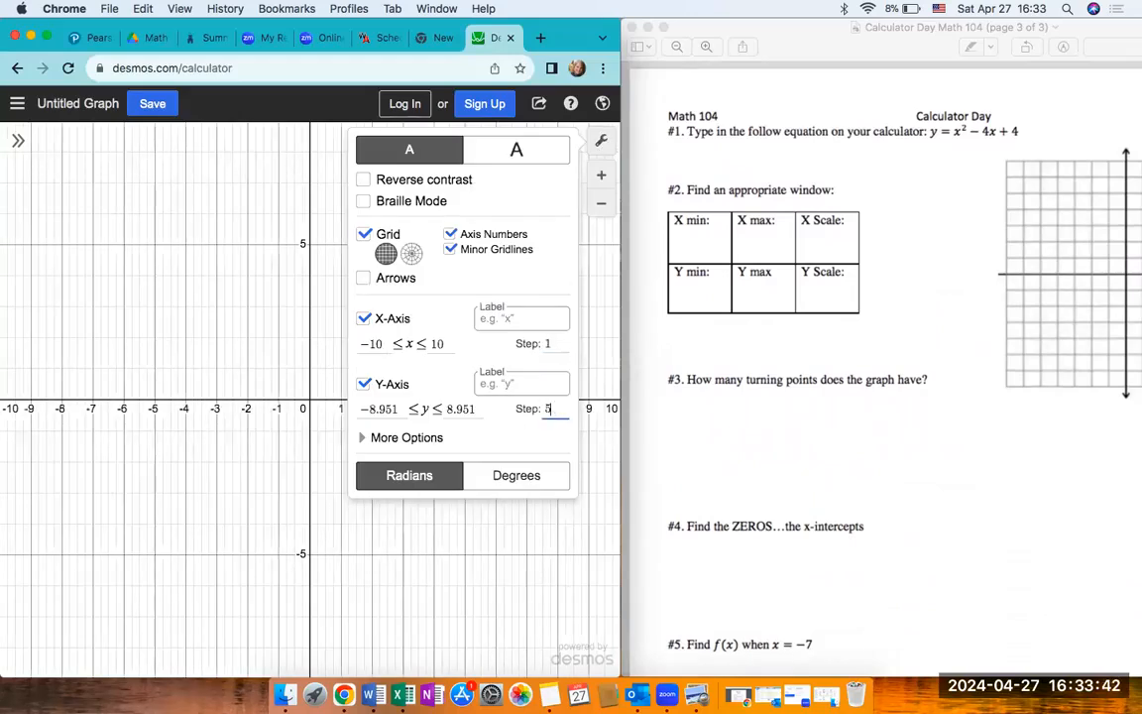
key(BackSpace)
text(1)
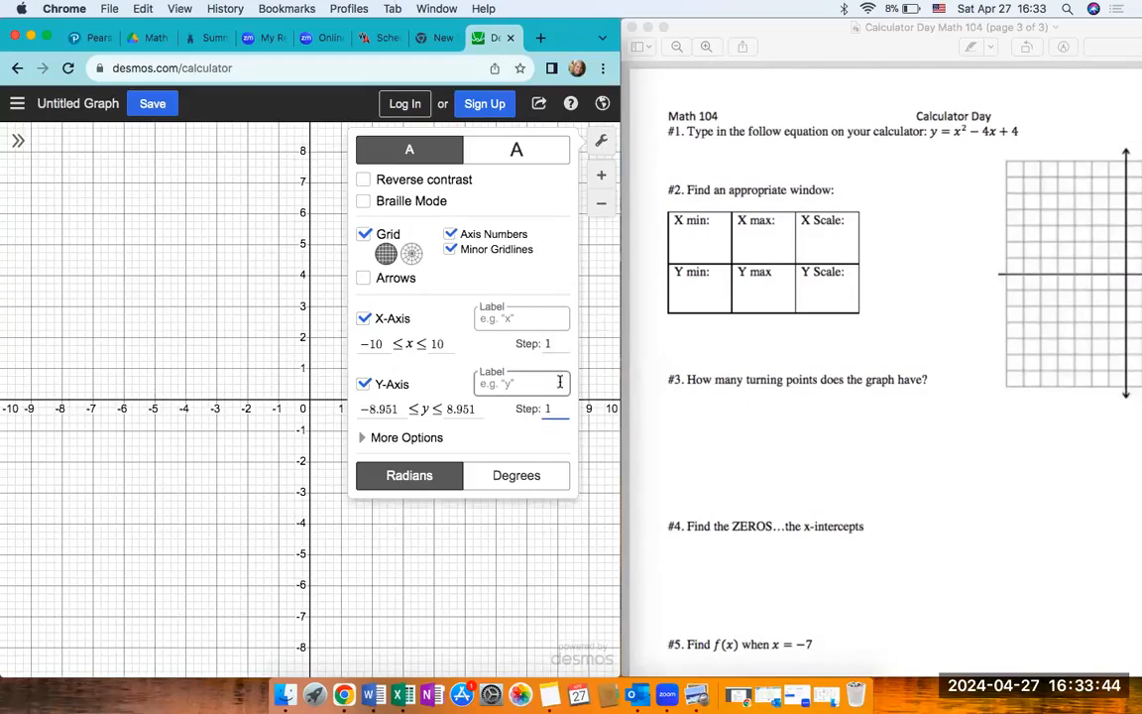
- Clear the step values of both axes and close the graph settings
key(BackSpace)
click(561, 344)
key(BackSpace)
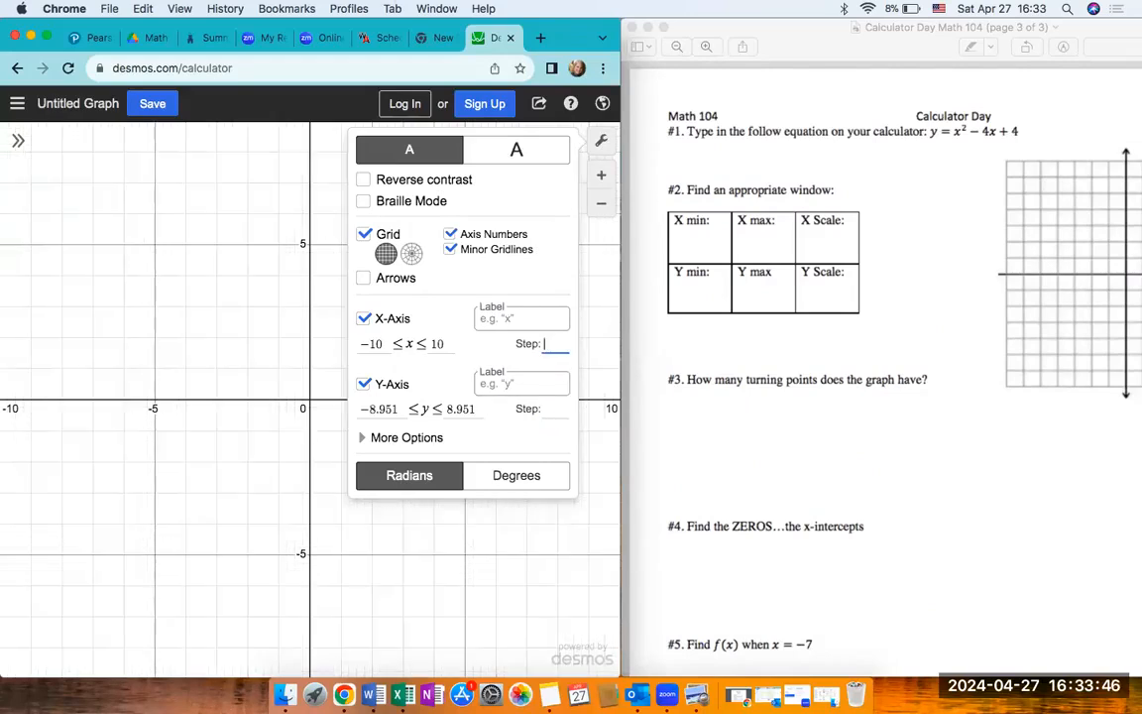
click(543, 126)
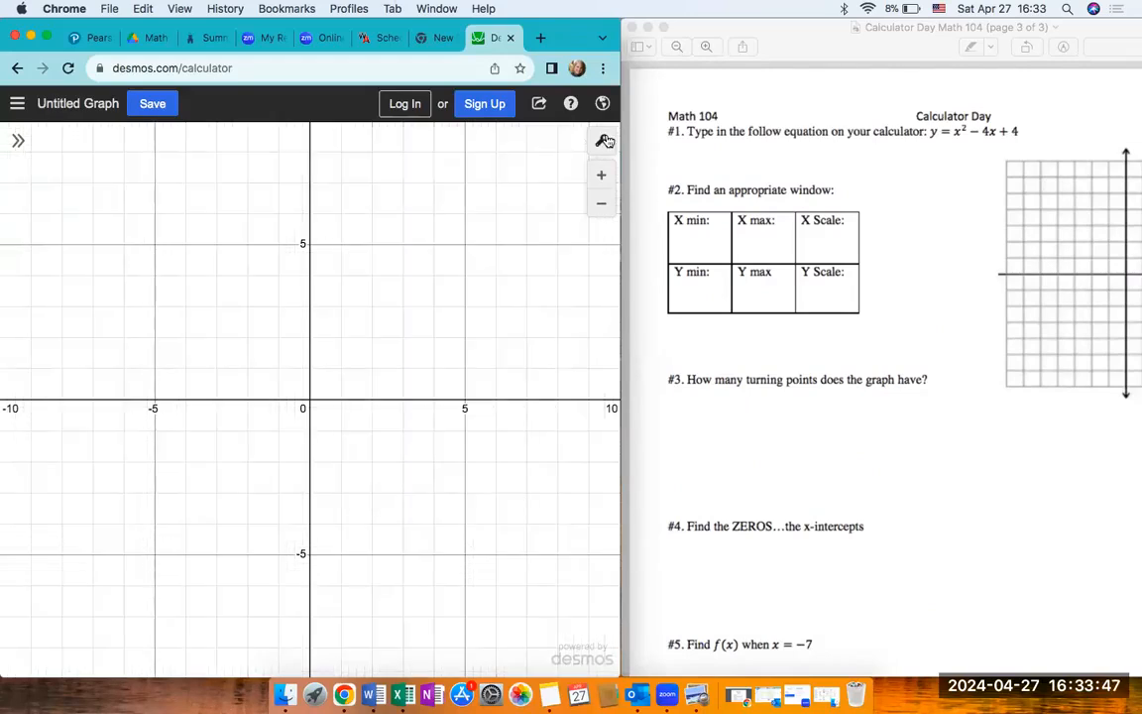
- Graph the equation y = x^2 - 4x + 4 and hide the expression list
click(18, 140)
click(76, 182)
text(y=x^2)
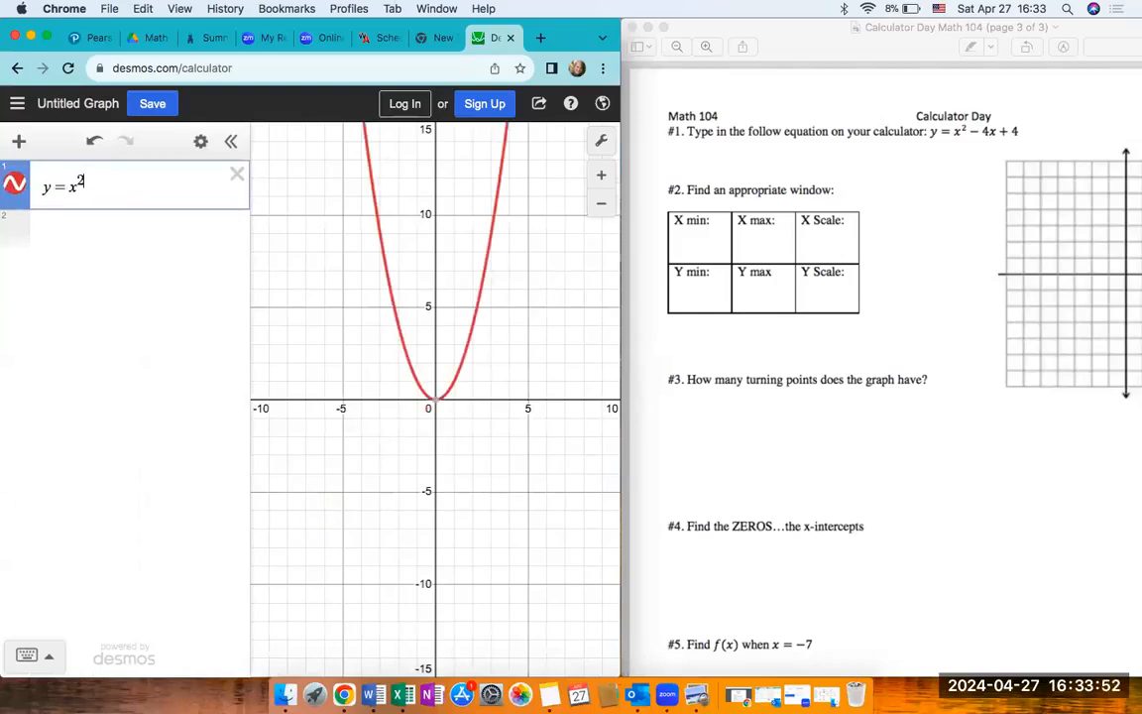
key(Right)
text(-4)
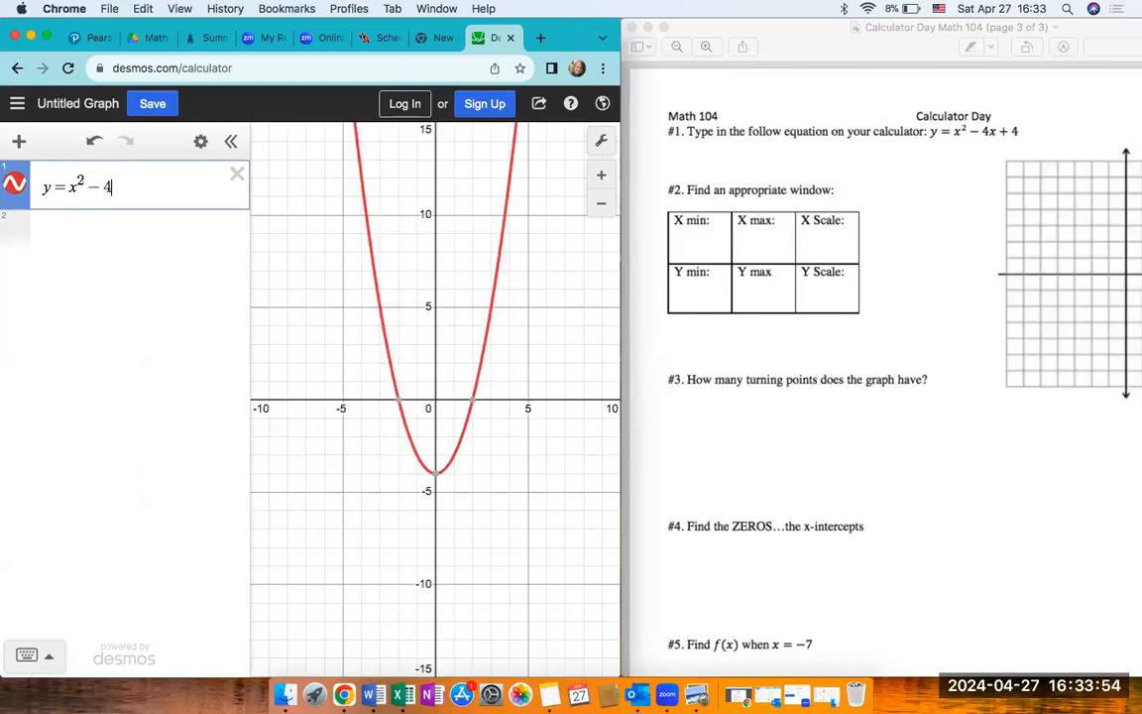
text(x+4)
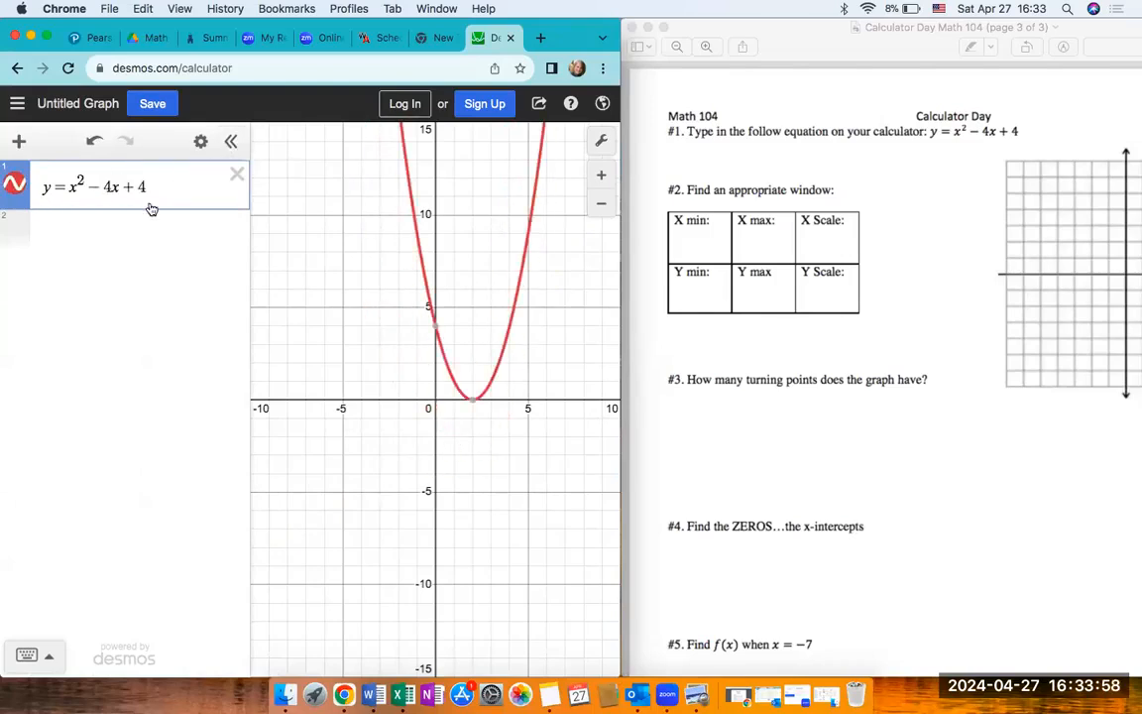
click(230, 141)
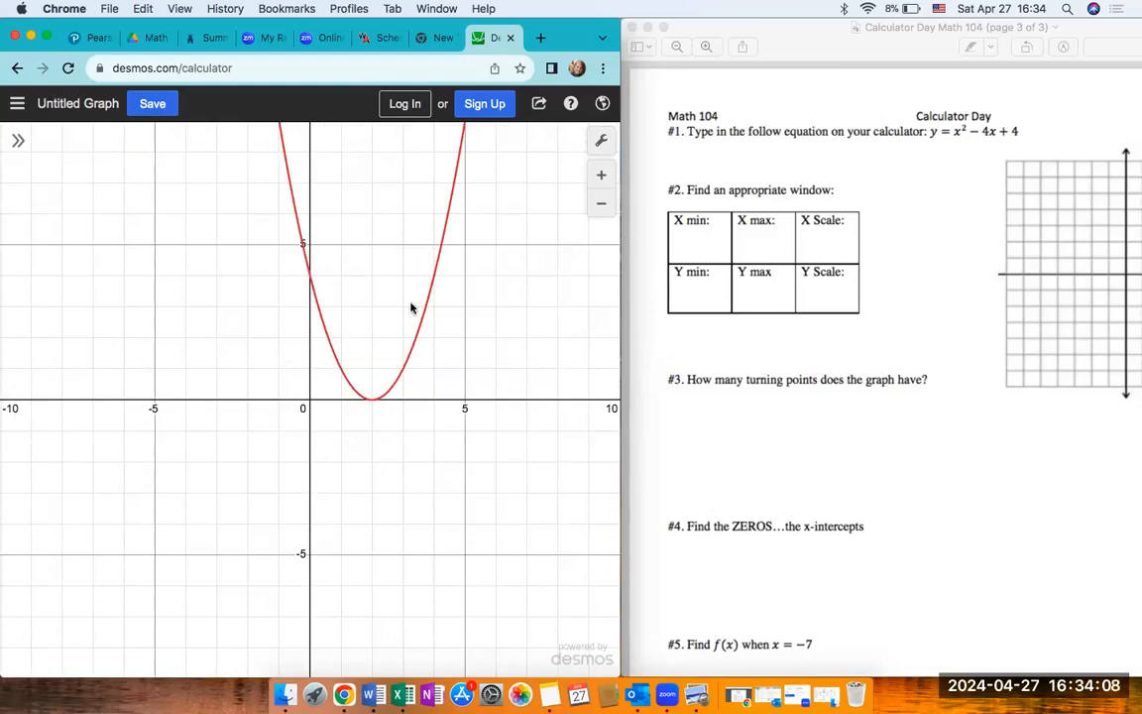
- Set the y-axis range from -10 to 10 and close the graph settings
click(601, 140)
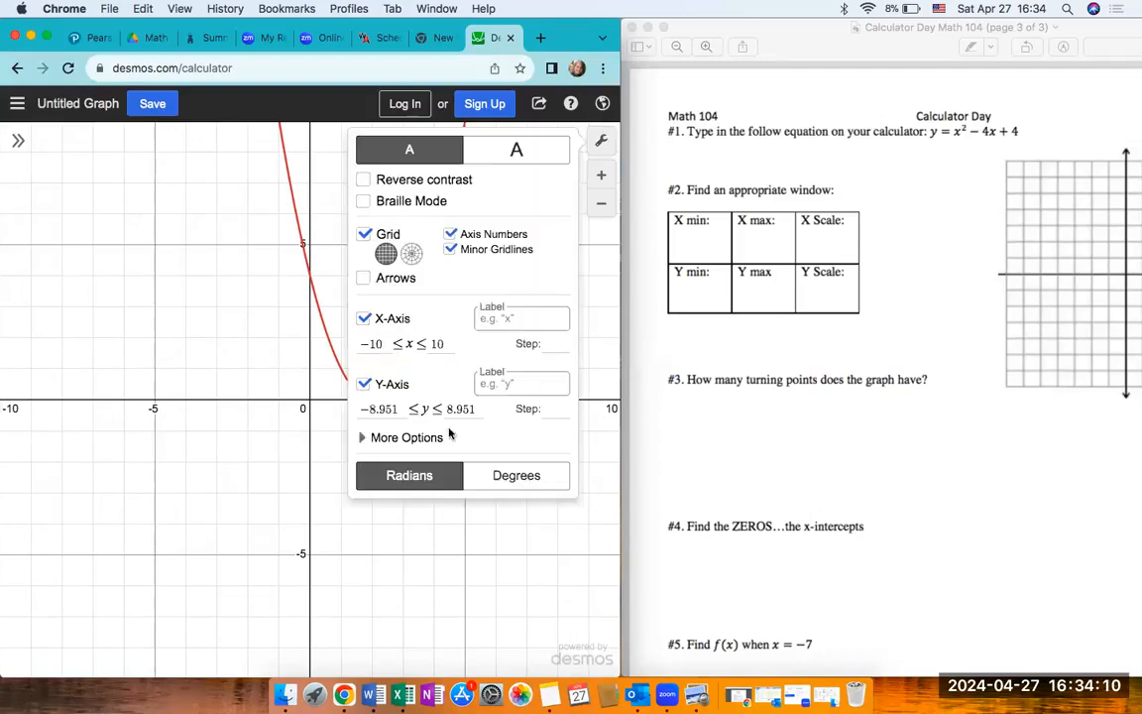
click(366, 414)
key(BackSpace)
key(BackSpace)
key(BackSpace)
key(BackSpace)
key(BackSpace)
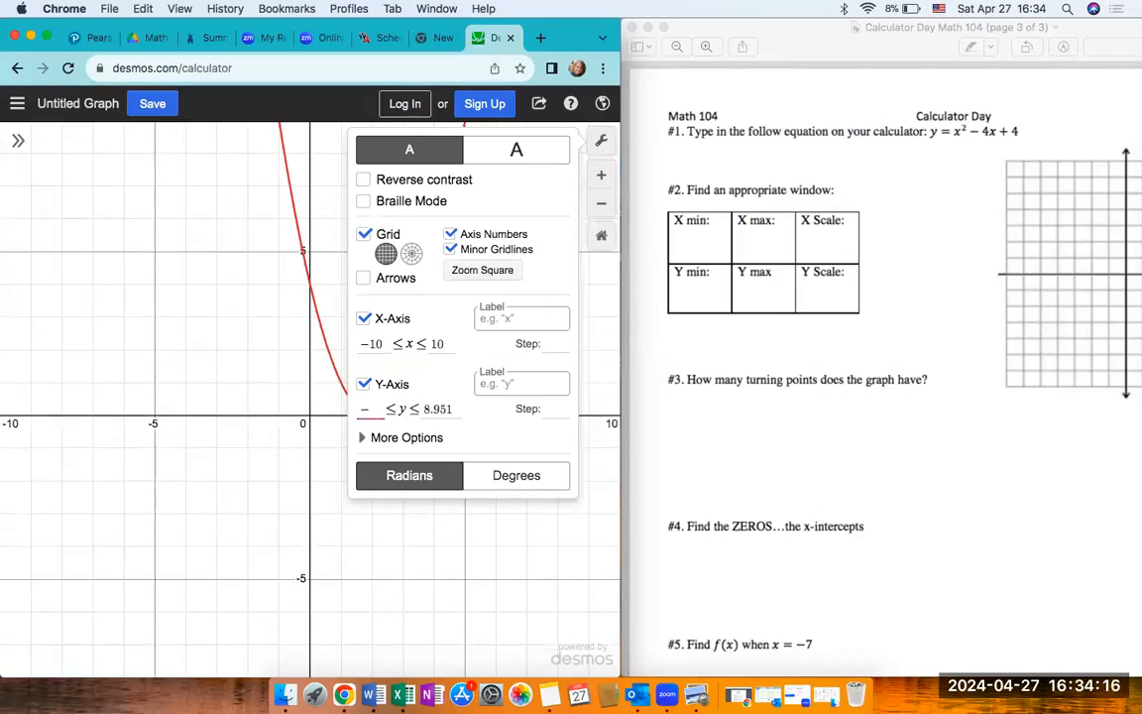
text(10)
click(466, 408)
key(BackSpace)
key(BackSpace)
key(BackSpace)
key(BackSpace)
key(BackSpace)
text(1)
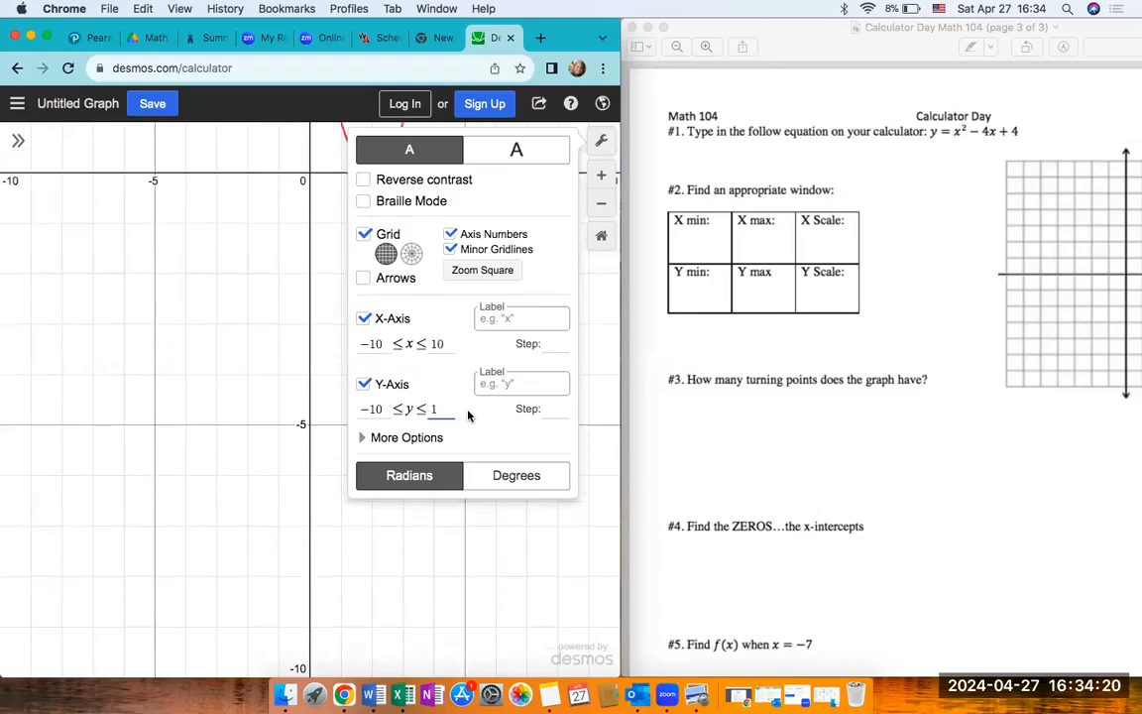
text(0)
click(536, 125)
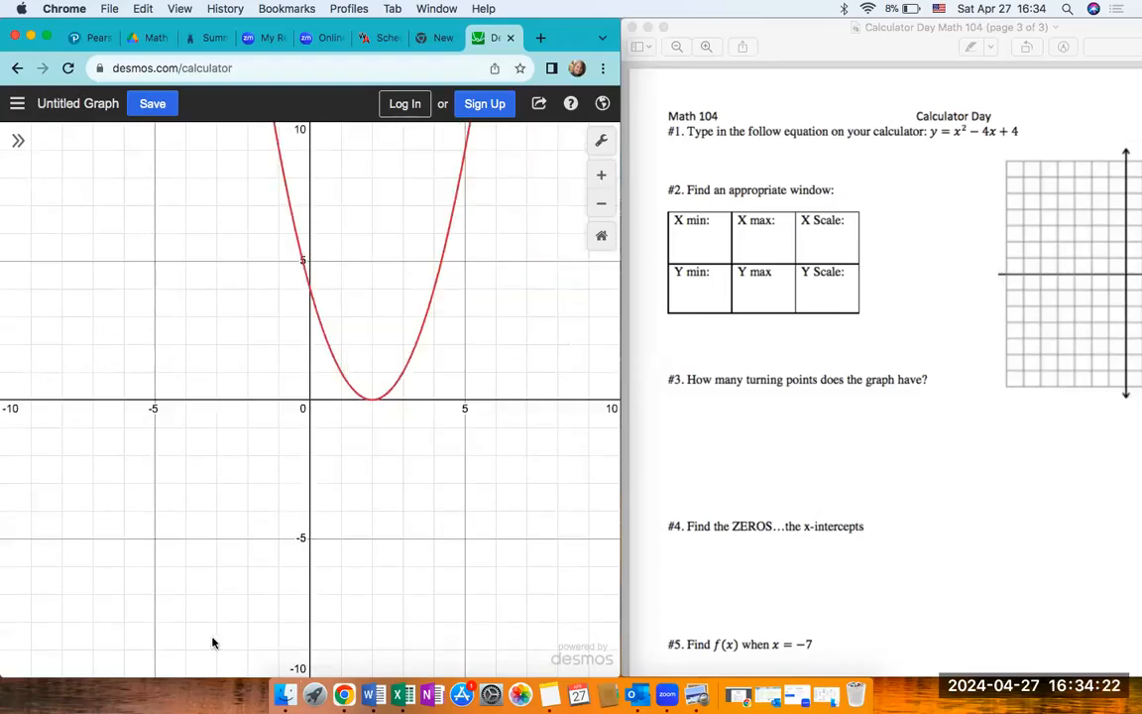
- Set the y-axis range from -3 to 20 and close the graph settings
click(601, 141)
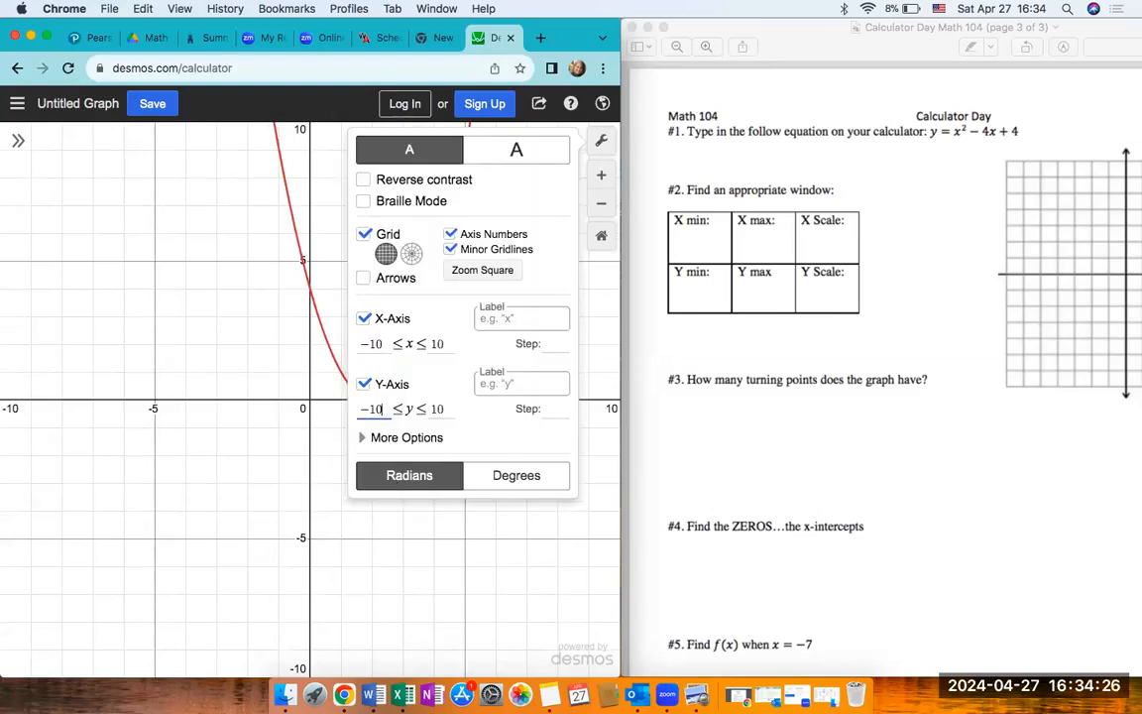
key(BackSpace)
key(BackSpace)
text(3)
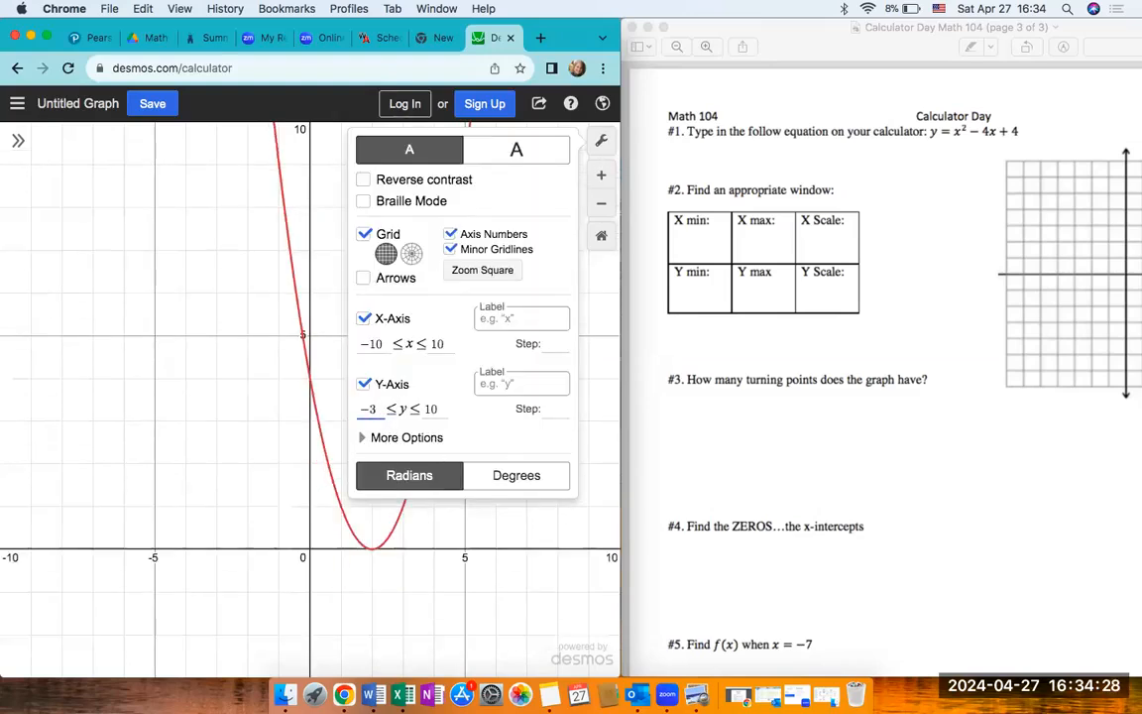
click(439, 407)
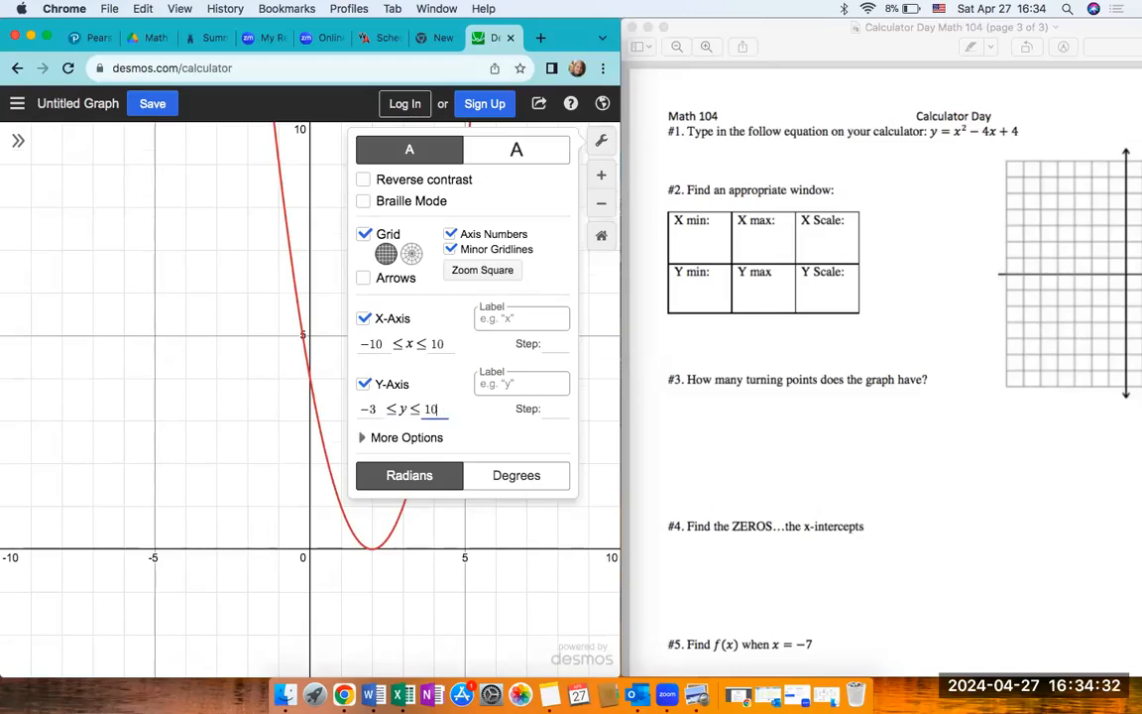
key(BackSpace)
key(BackSpace)
text(20)
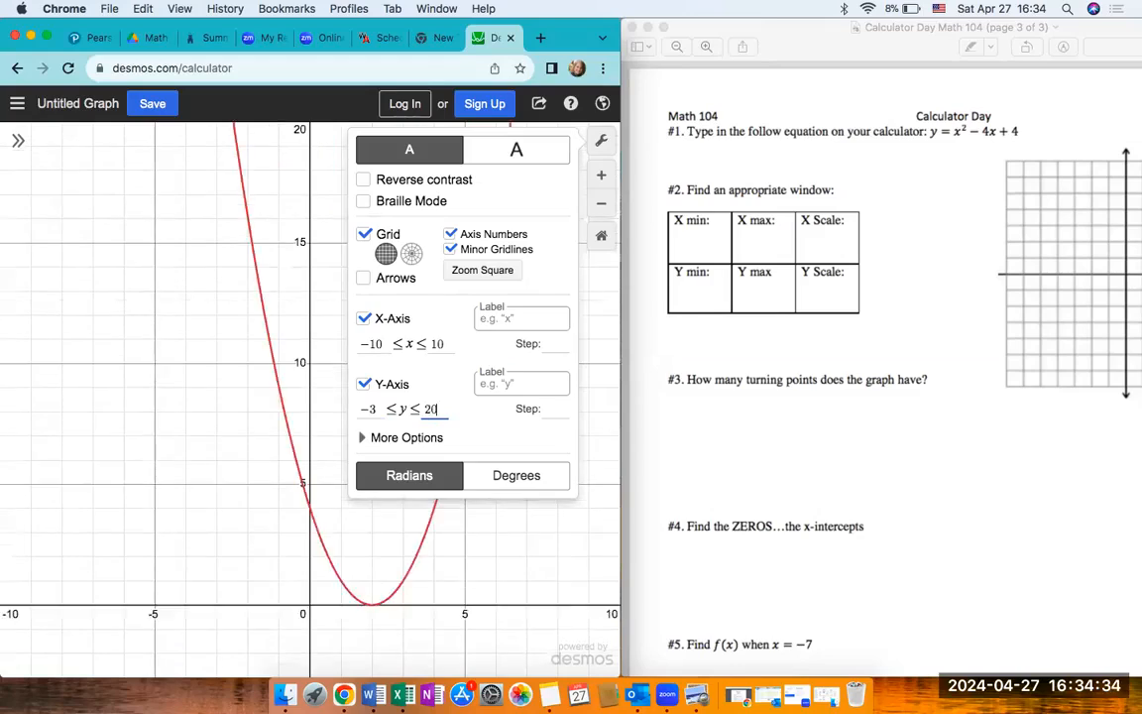
click(600, 140)
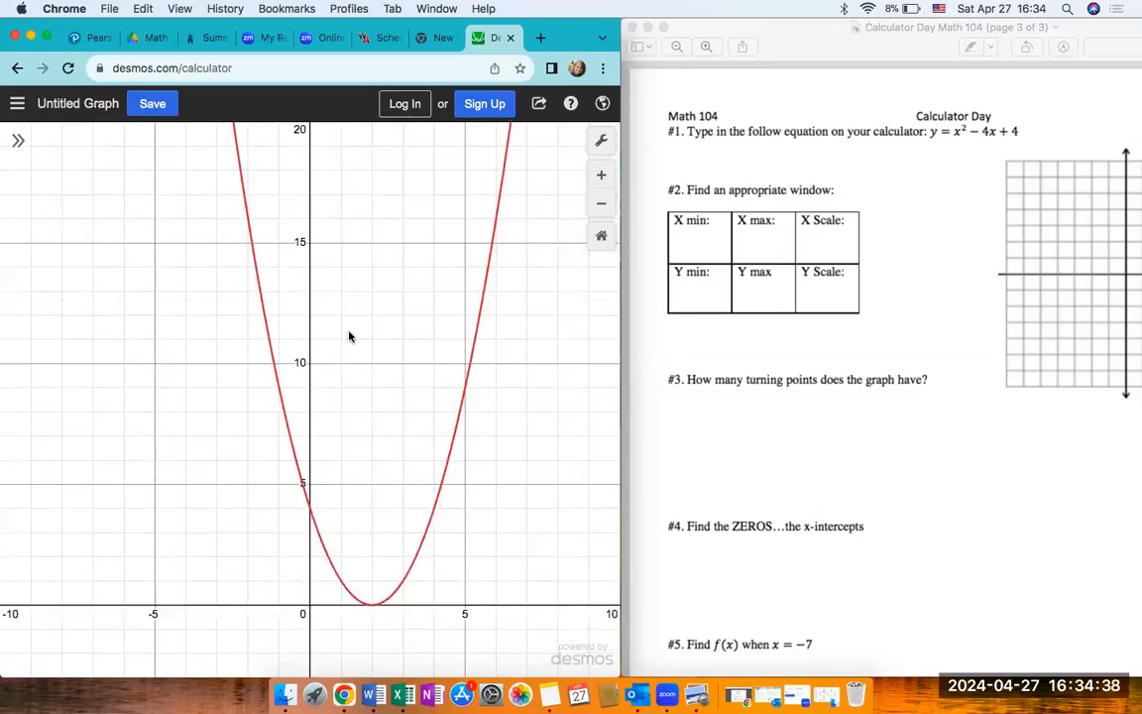
- Pan up along the parabola's arms and back down to its vertex to examine its shape
drag(348, 337, 408, 585)
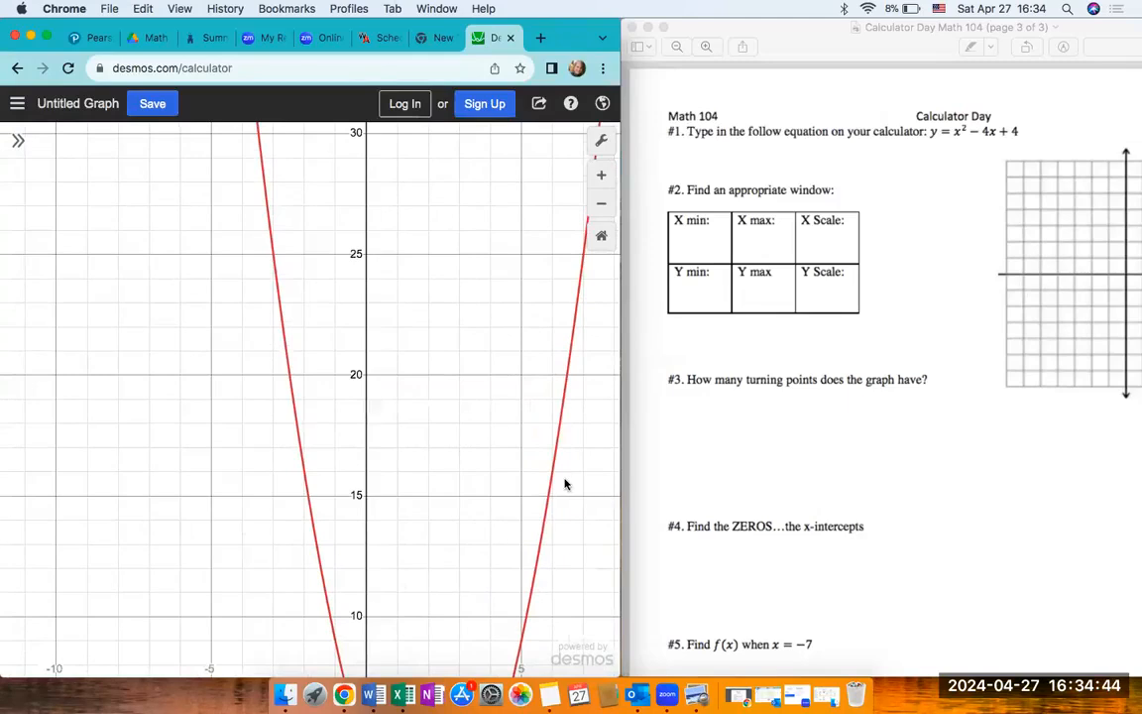
drag(565, 481, 539, 150)
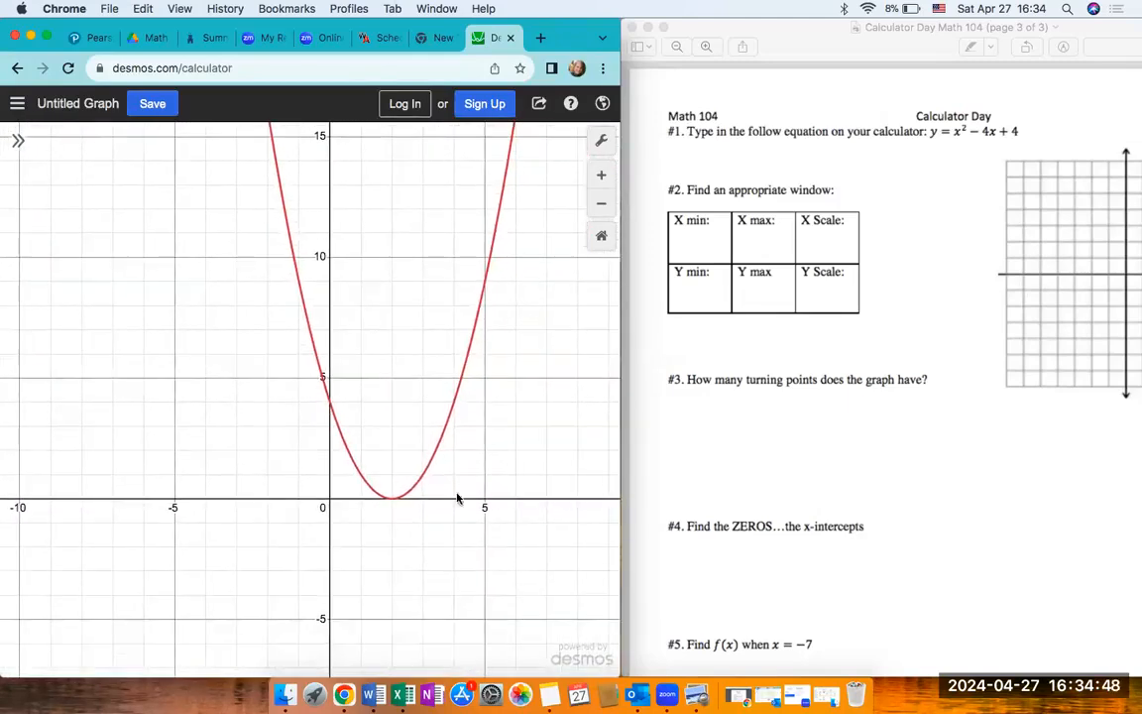
- Trace both arms of the parabola, inspect its vertex and y-intercept, and bring worksheet question #5 into view
mouse_move(332, 416)
mouse_down()
mouse_move(383, 501)
mouse_move(467, 343)
mouse_move(426, 471)
mouse_move(337, 431)
mouse_up()
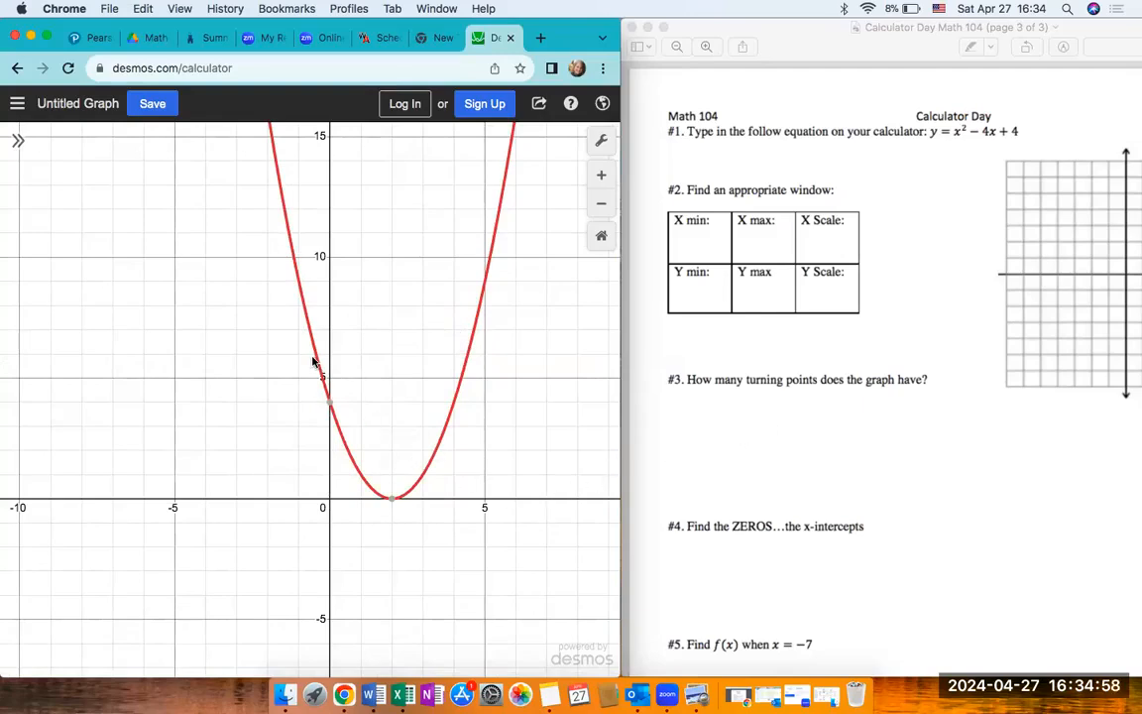
mouse_move(285, 224)
mouse_down()
mouse_move(326, 388)
mouse_move(384, 499)
mouse_move(438, 454)
mouse_move(508, 219)
mouse_up()
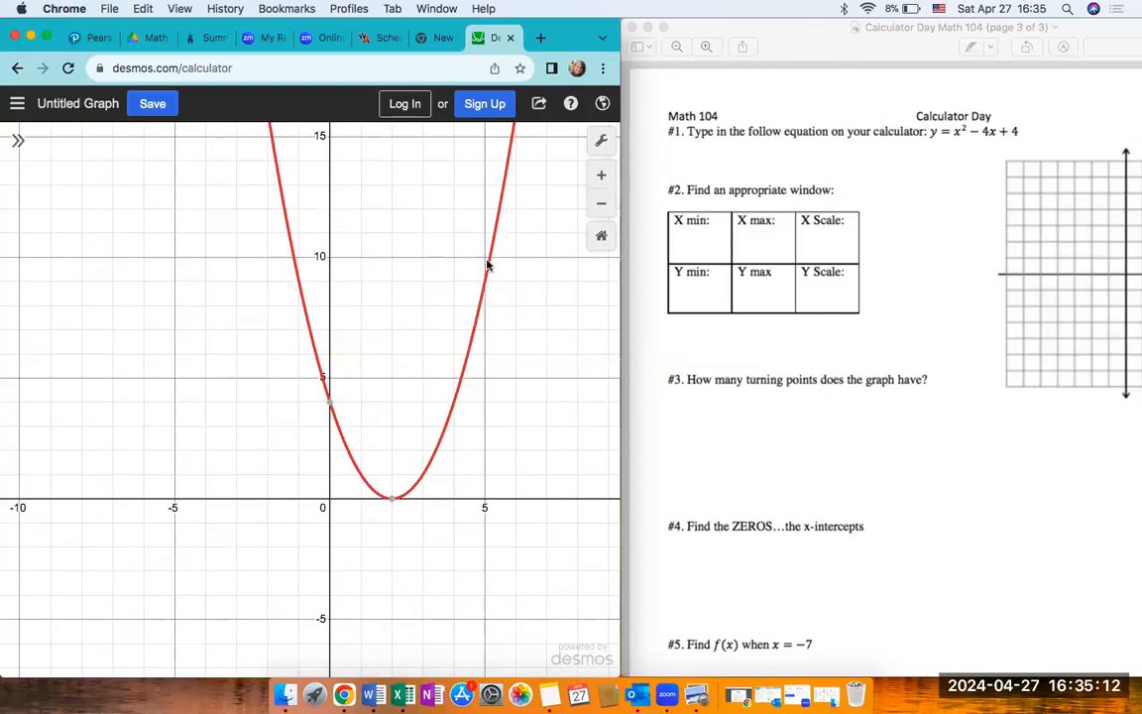
click(393, 498)
mouse_move(391, 504)
mouse_move(331, 404)
scroll(833, 621, down, 5)
scroll(833, 621, down, 2)
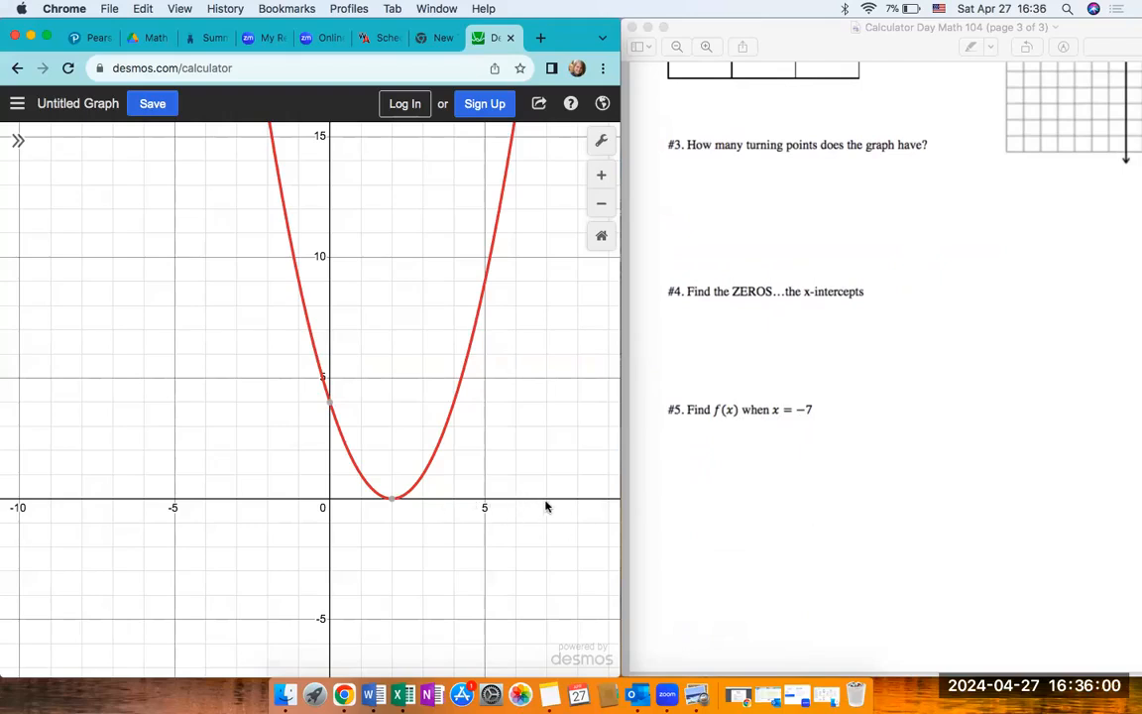
- Zoom out from the parabola and pan along its upper arms to examine the larger y-values
drag(548, 499, 550, 573)
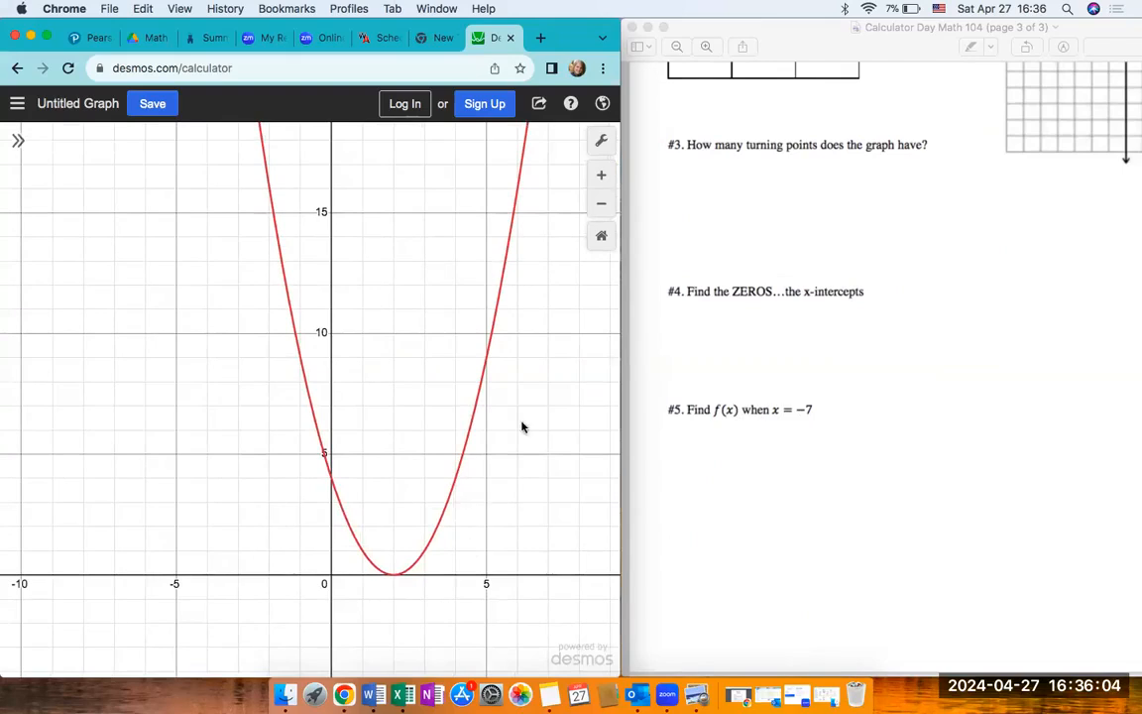
click(600, 211)
mouse_move(357, 500)
mouse_down()
mouse_move(319, 649)
mouse_move(373, 510)
mouse_move(363, 558)
mouse_up()
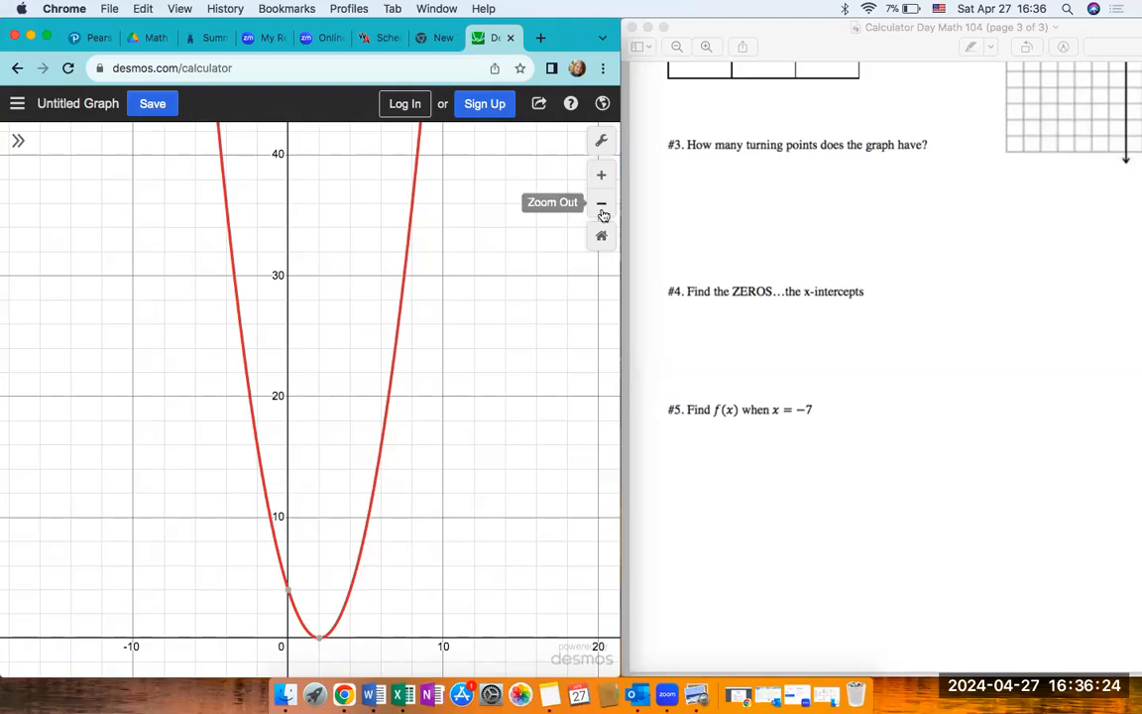
click(600, 203)
click(603, 181)
click(603, 180)
click(603, 181)
click(602, 181)
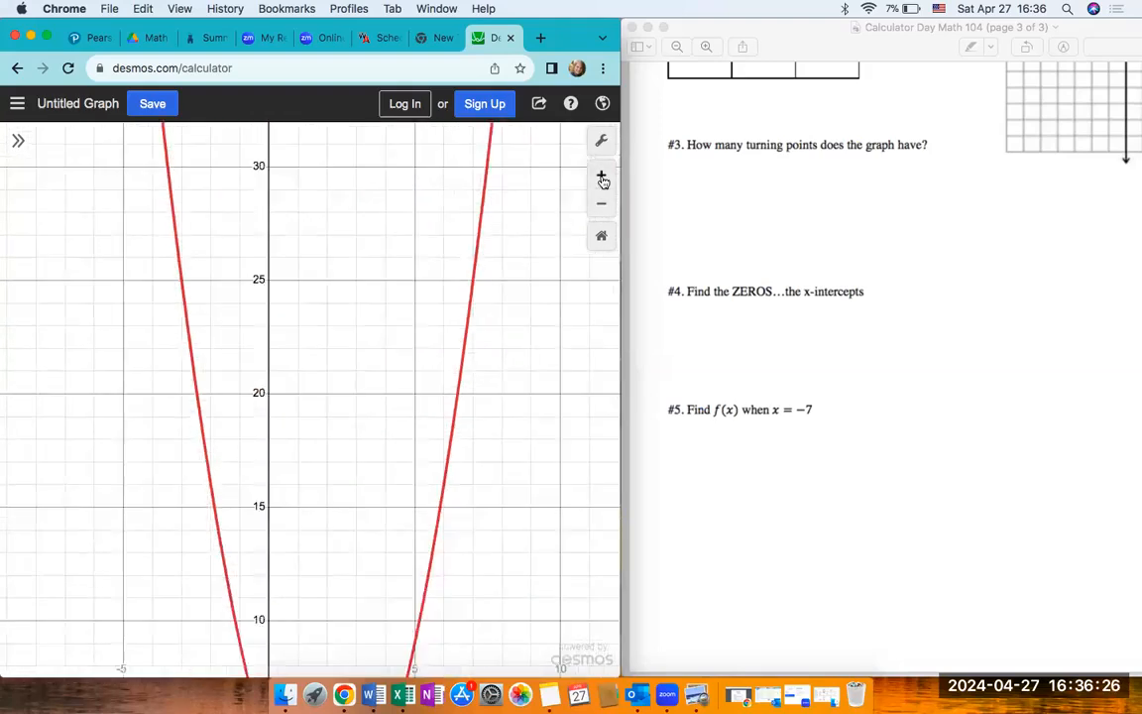
drag(467, 408, 301, 146)
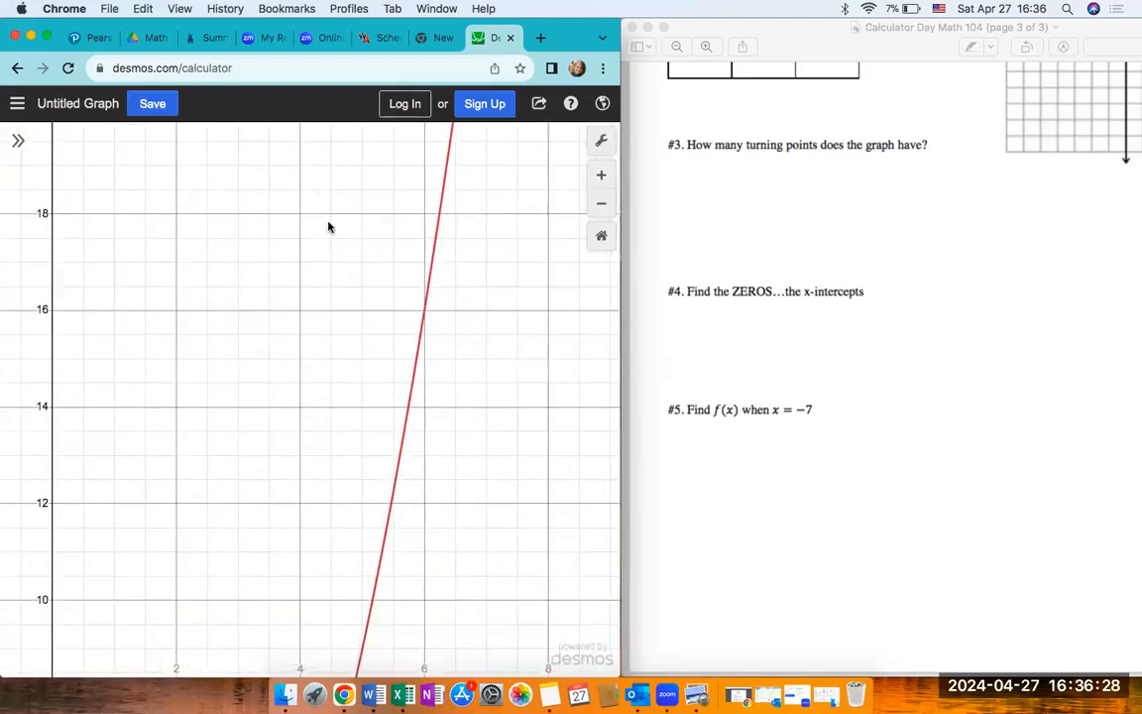
mouse_move(418, 372)
mouse_down()
mouse_move(436, 287)
mouse_move(390, 561)
mouse_up()
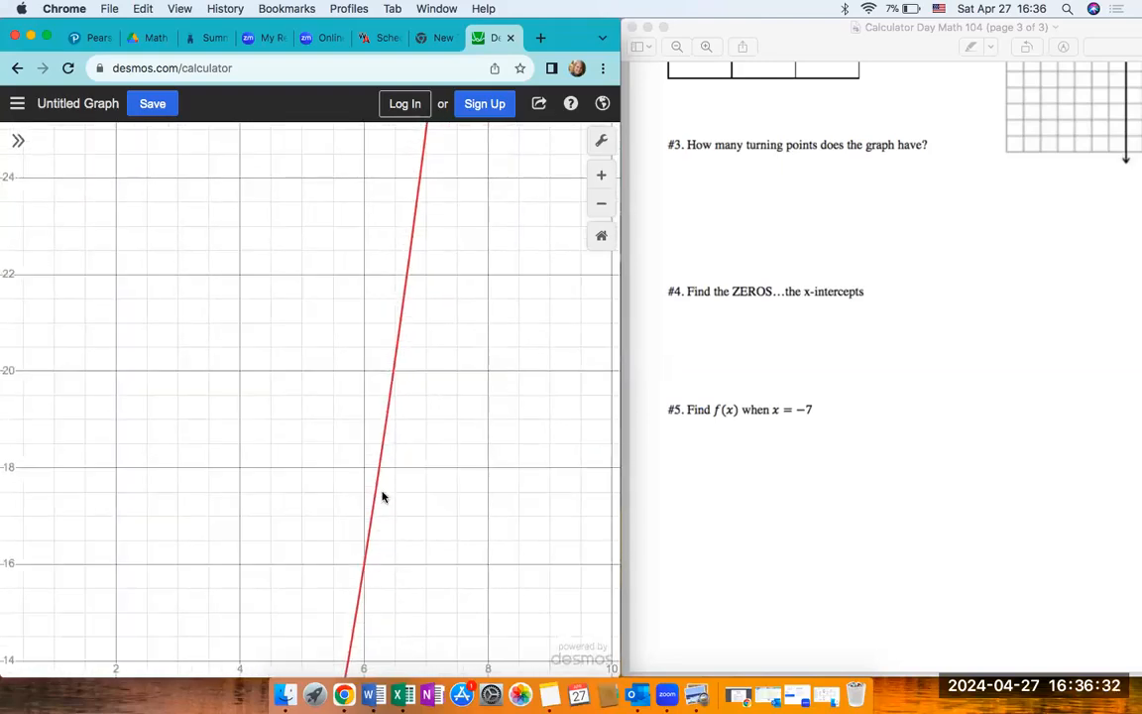
drag(392, 381, 421, 188)
scroll(500, 360, down, 1)
click(600, 205)
drag(372, 242, 358, 358)
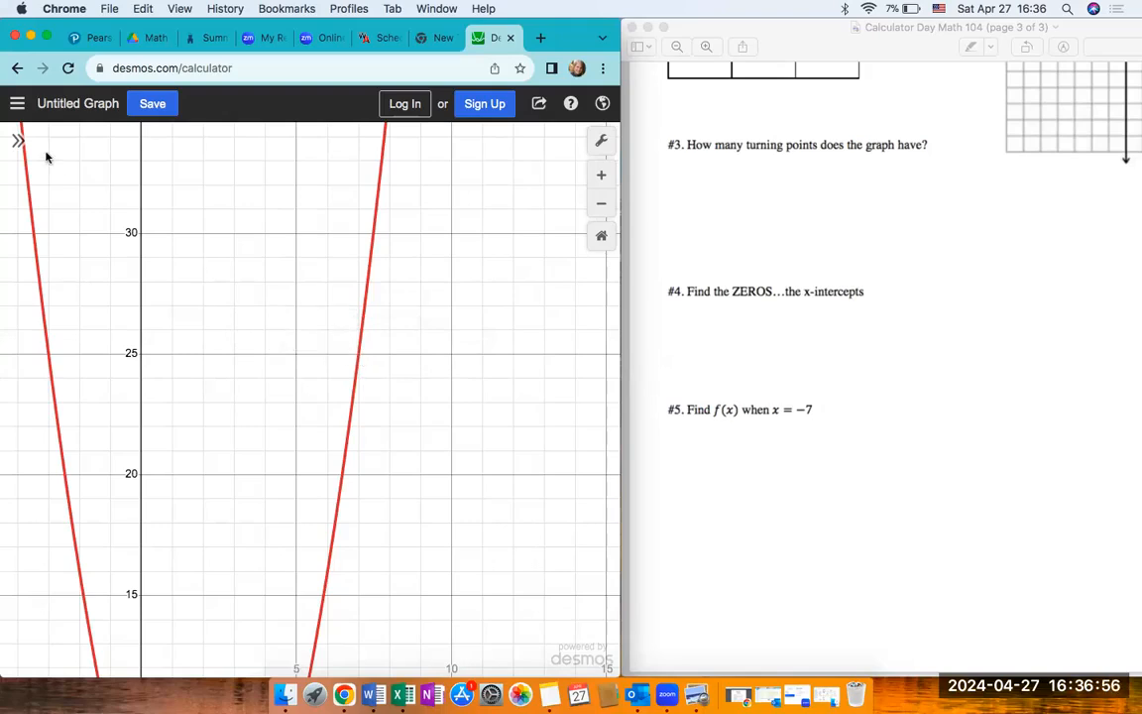
- Show the expression list and create a table of values from y = x^2 - 4x + 4
click(18, 140)
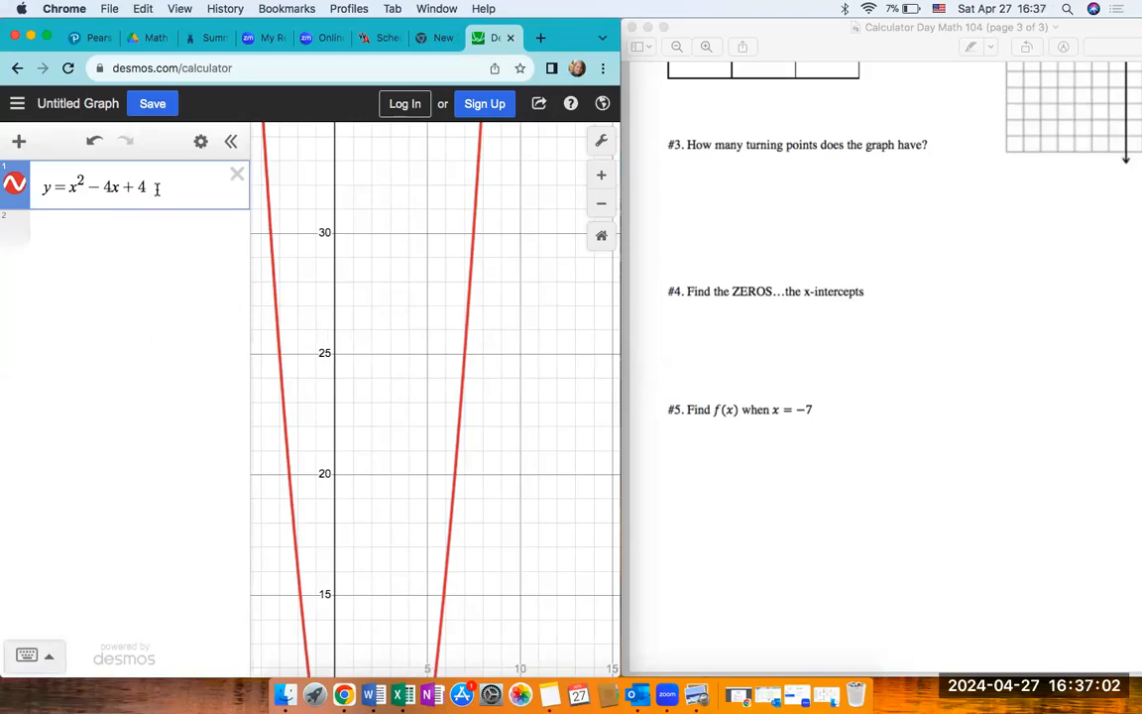
click(201, 141)
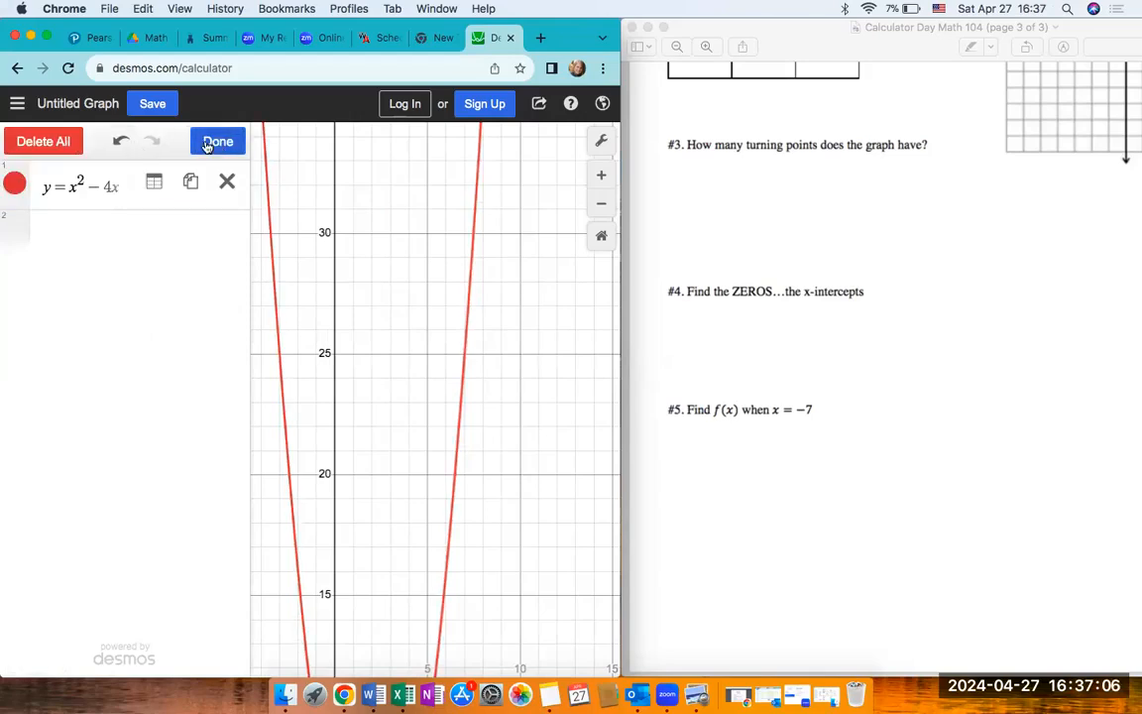
click(201, 144)
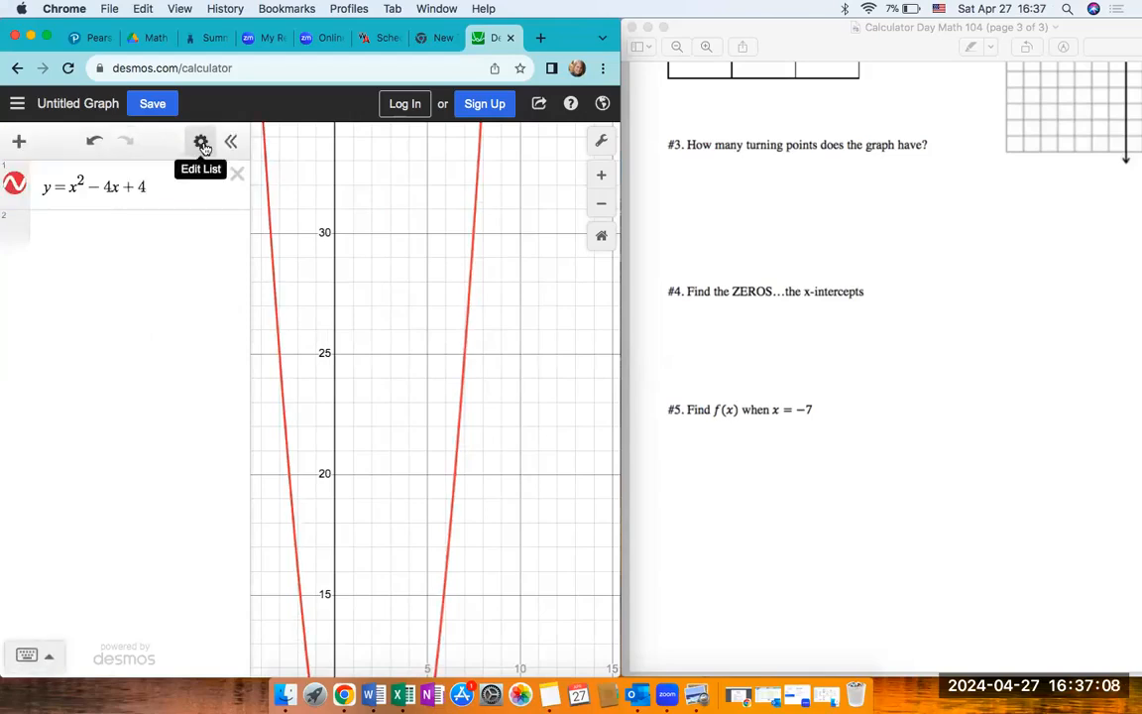
click(201, 142)
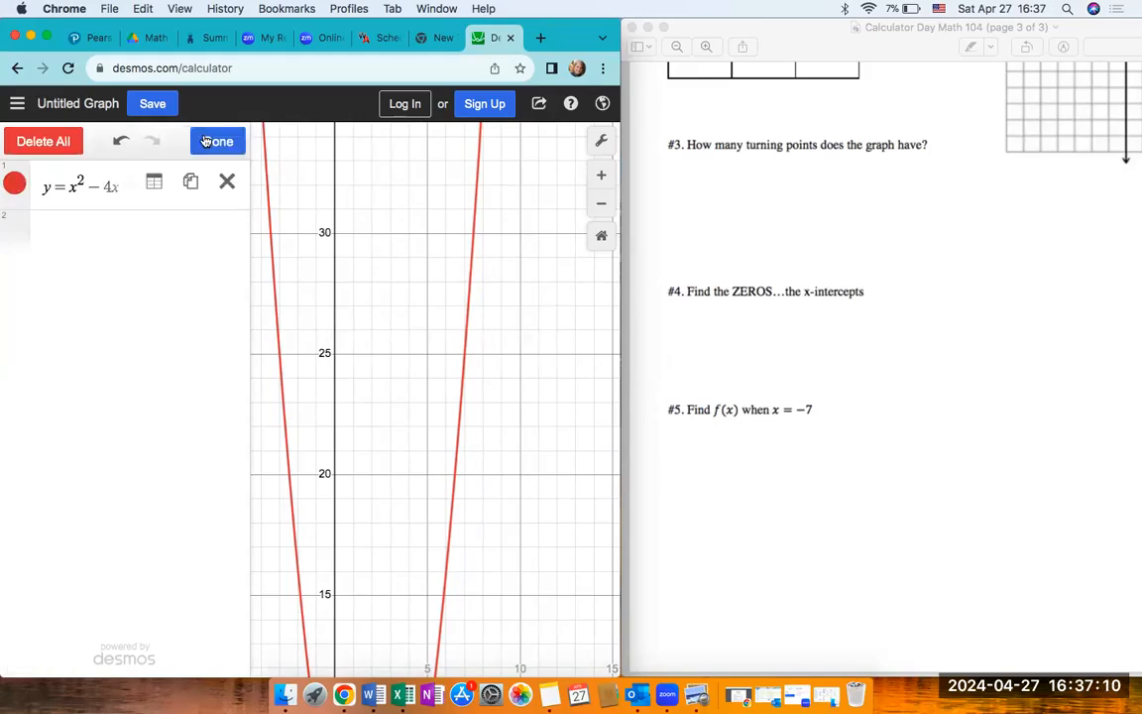
click(153, 182)
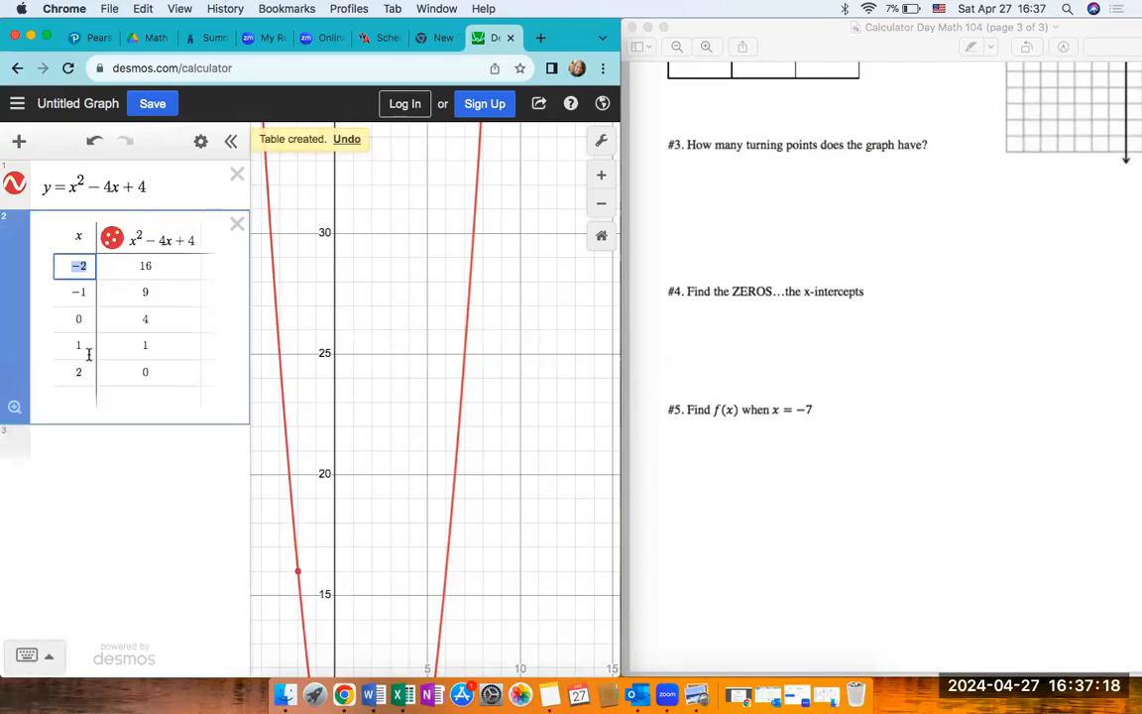
- Trace the parabola's right arm to read point coordinates alongside the table of values
click(150, 375)
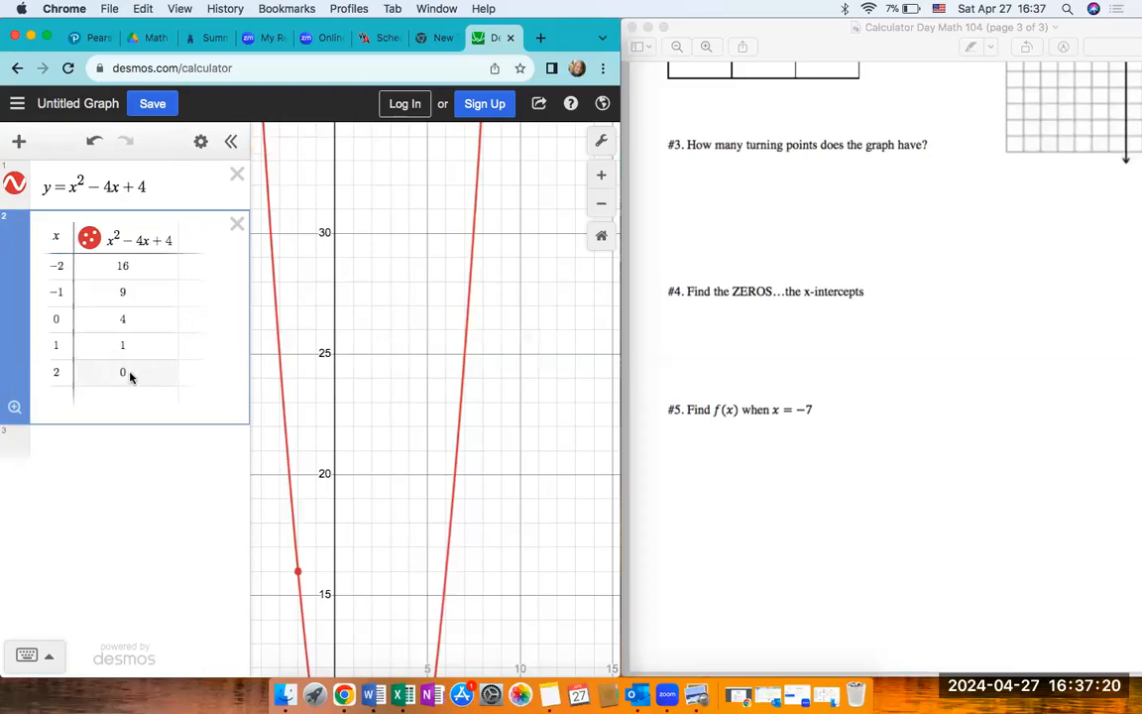
click(56, 372)
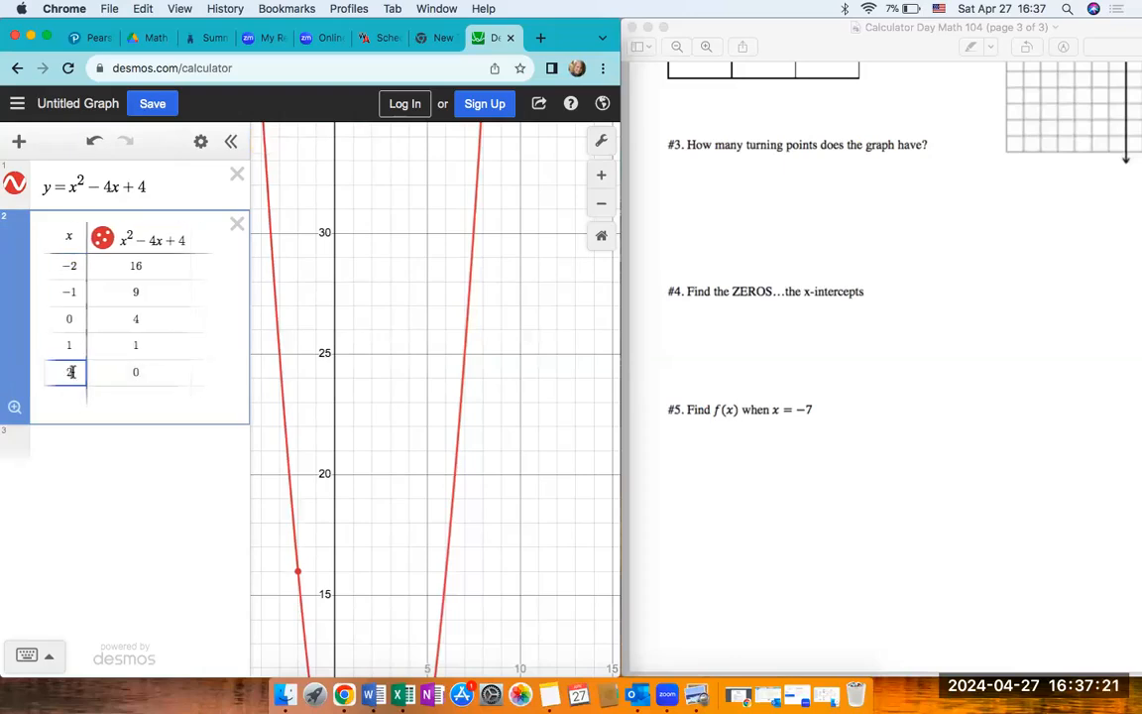
click(455, 452)
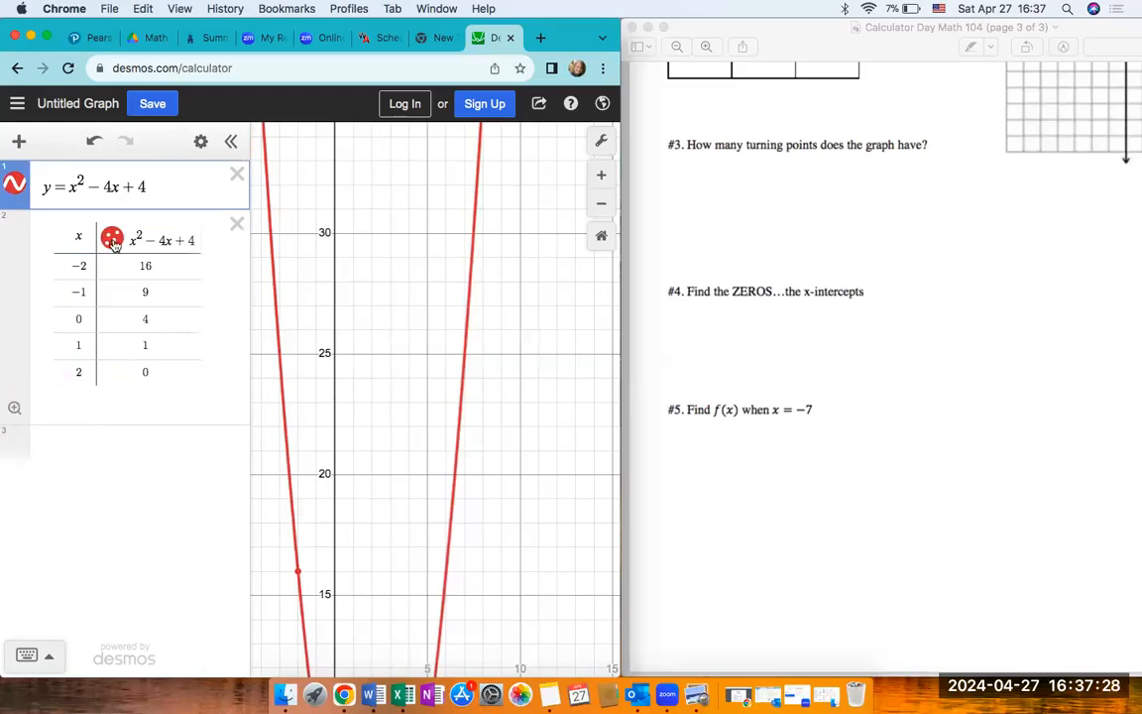
mouse_move(445, 597)
mouse_down()
mouse_move(460, 530)
mouse_move(413, 660)
mouse_up()
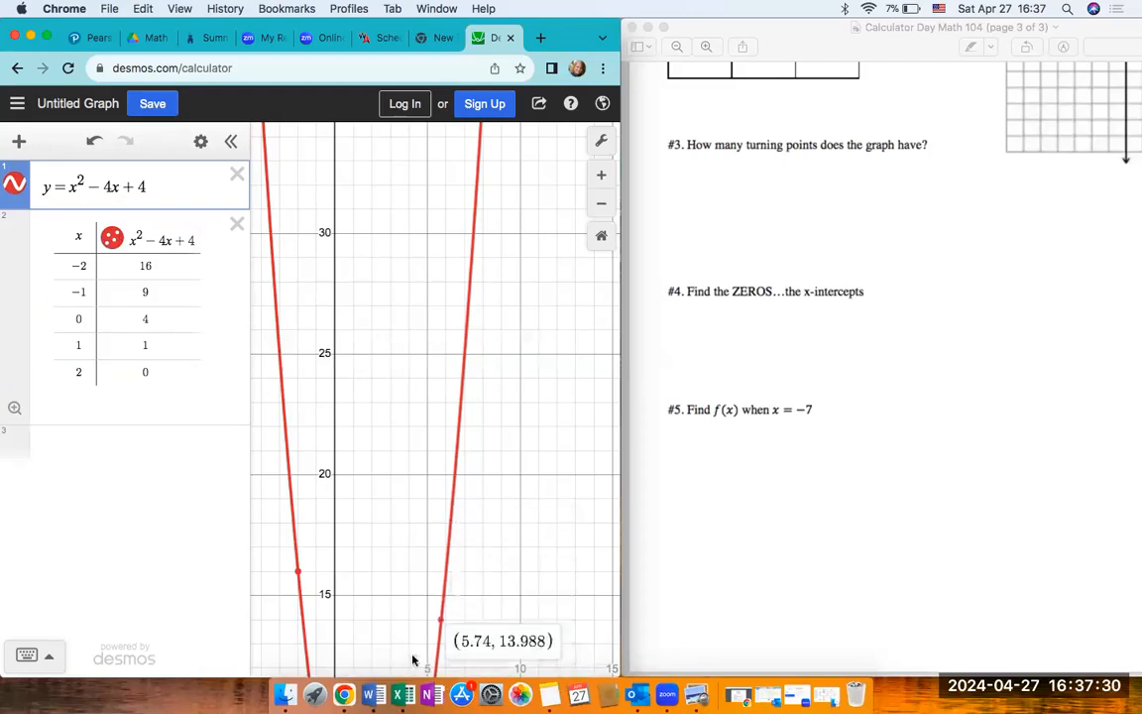
click(143, 341)
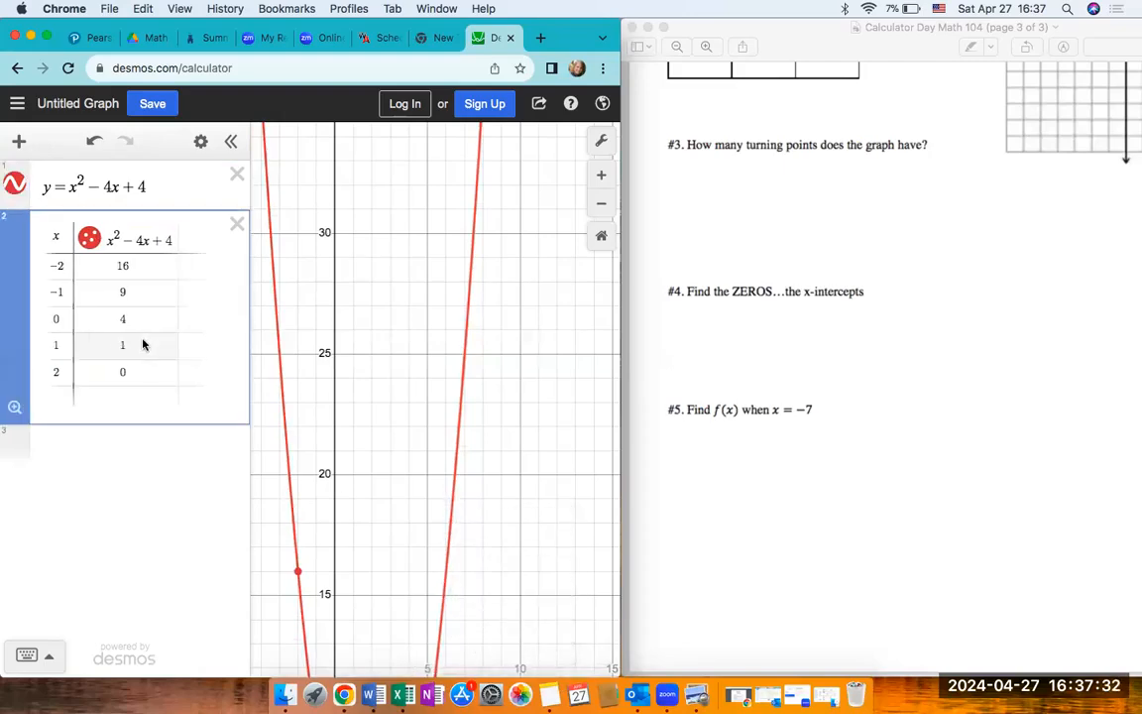
- Extend the table below x = 2 with the x-values 3, 4, 5, 6 and 7
click(58, 371)
key(Return)
text(3)
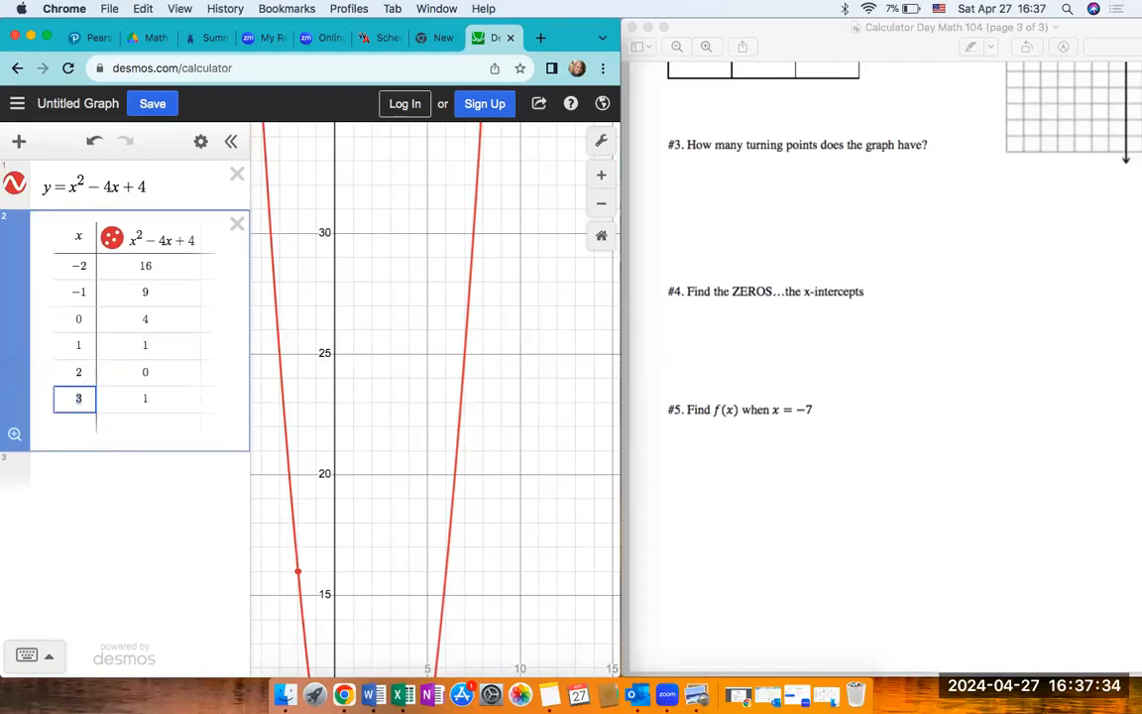
key(Return)
text(4)
key(Up)
key(Up)
key(Down)
key(Down)
key(Return)
text(5)
key(Return)
text(6)
key(Return)
text(7)
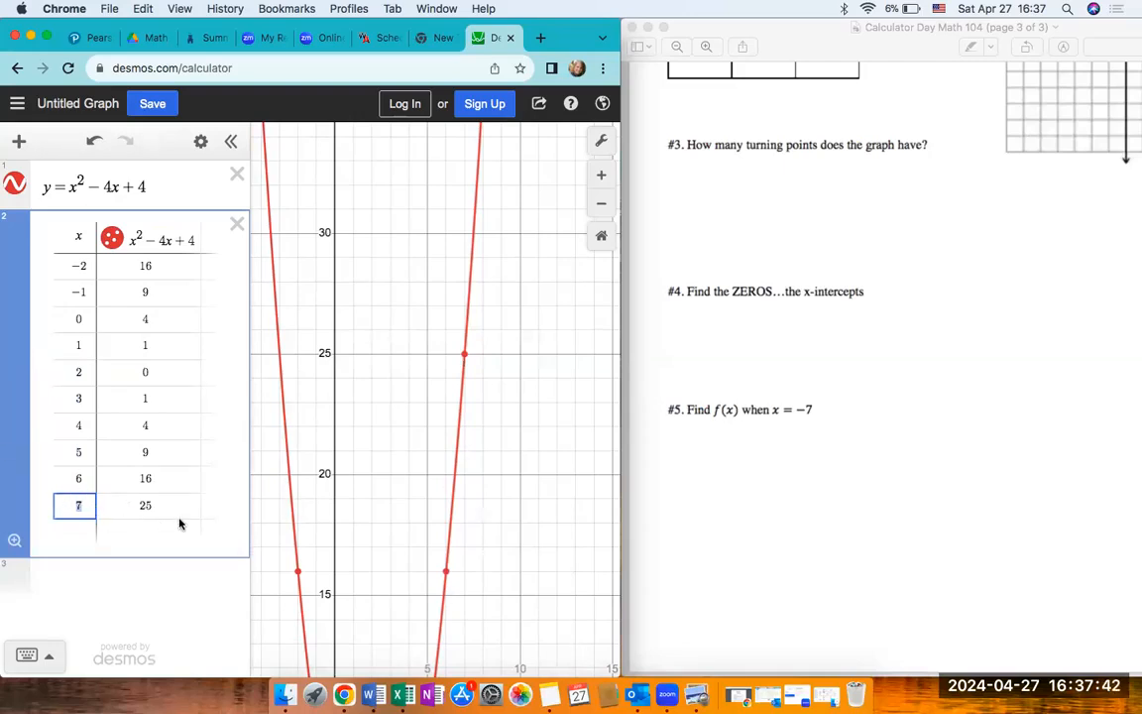
- Graph the line y = 100 as a new expression below the table
click(165, 583)
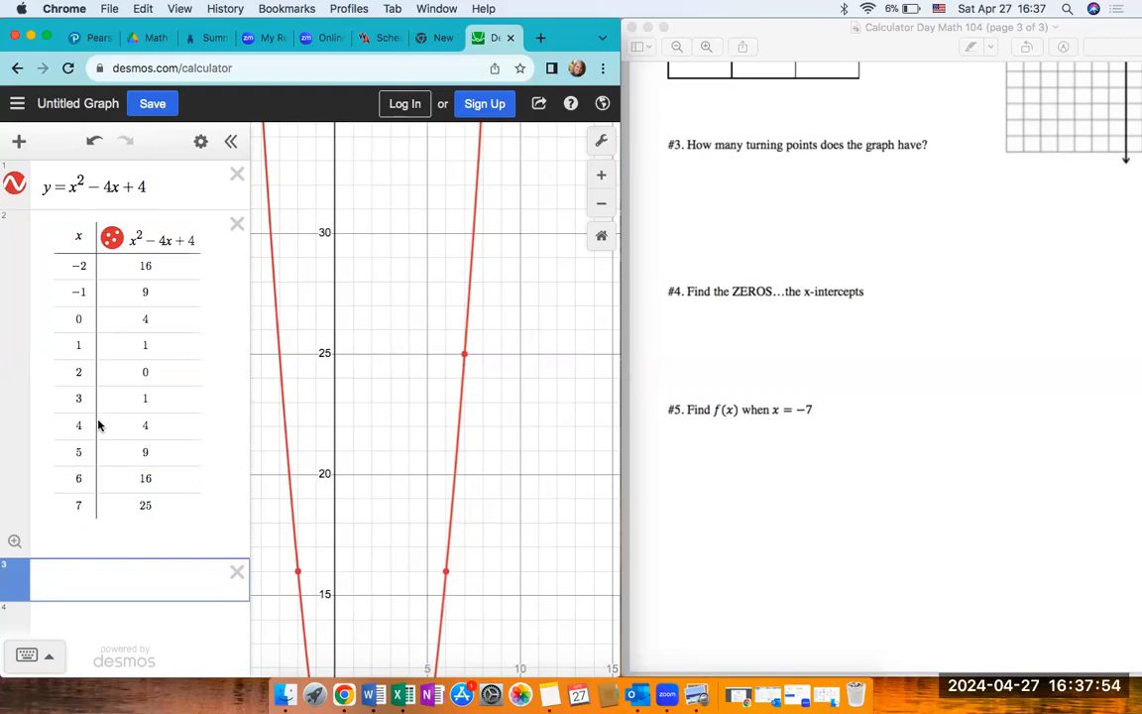
click(81, 502)
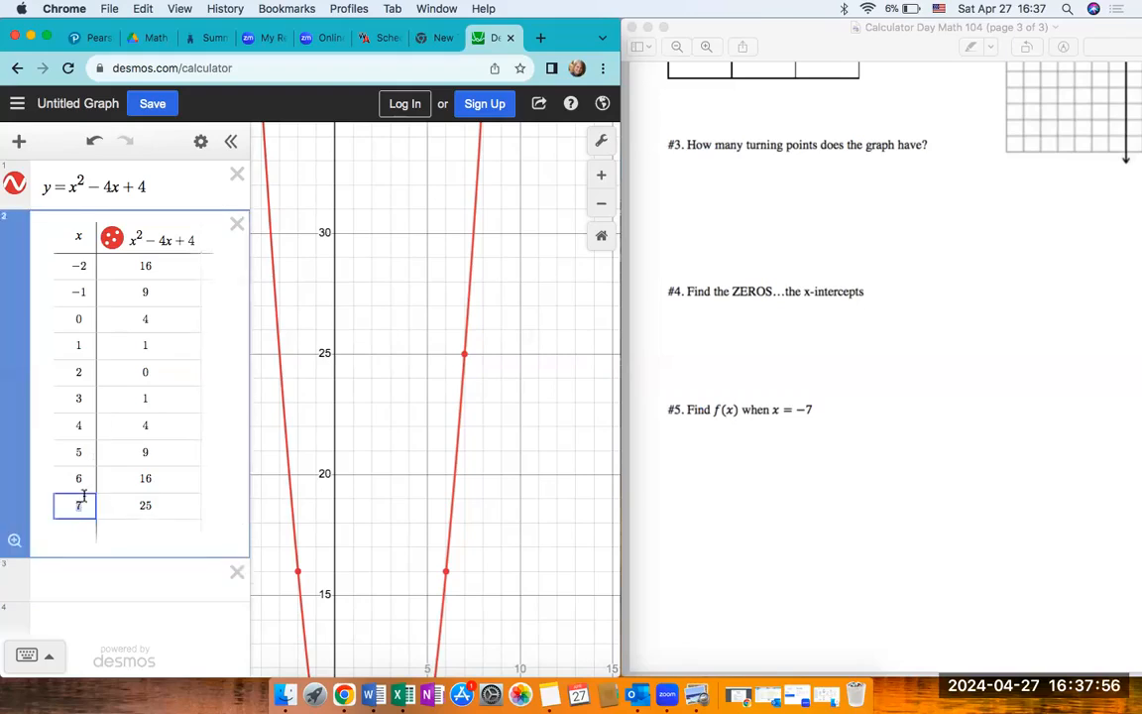
click(93, 570)
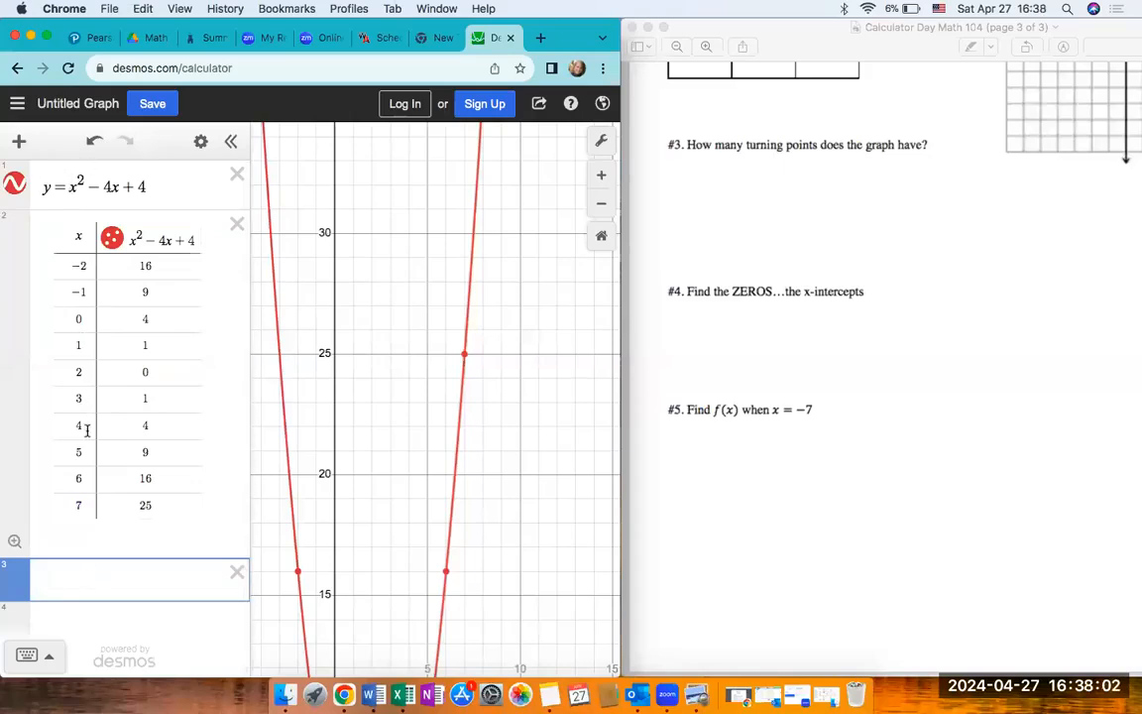
text(y = 100)
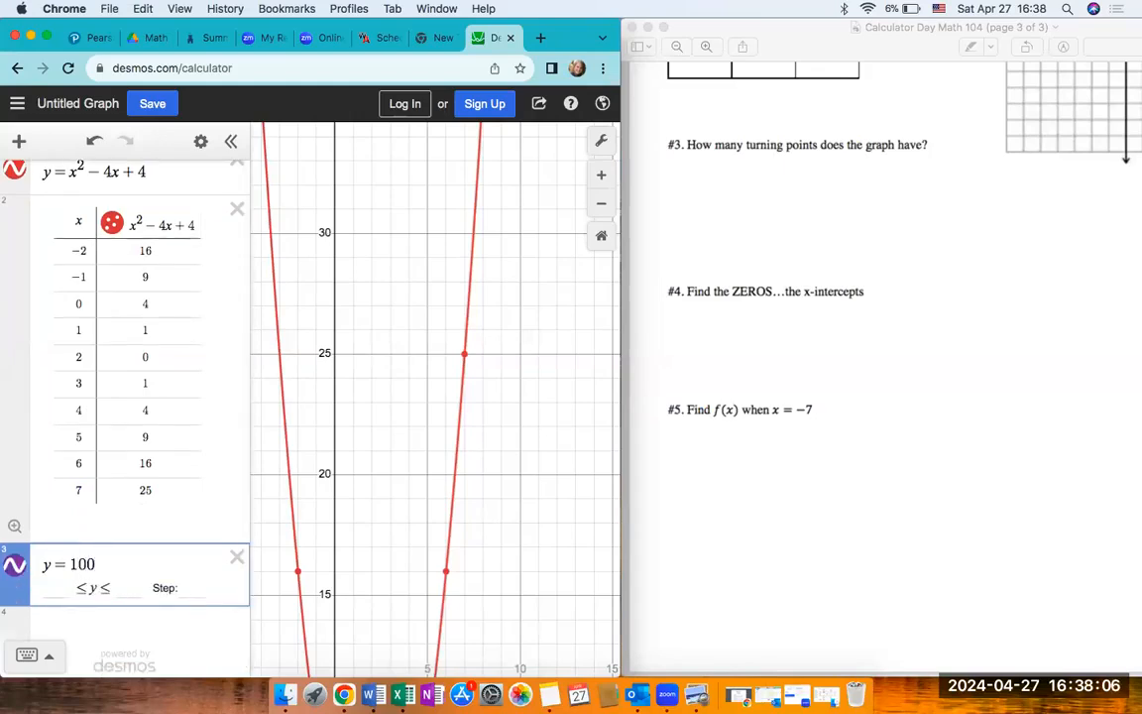
- Hide the expression list and read the coordinates of both intersections of the parabola with the line y = 100
click(231, 140)
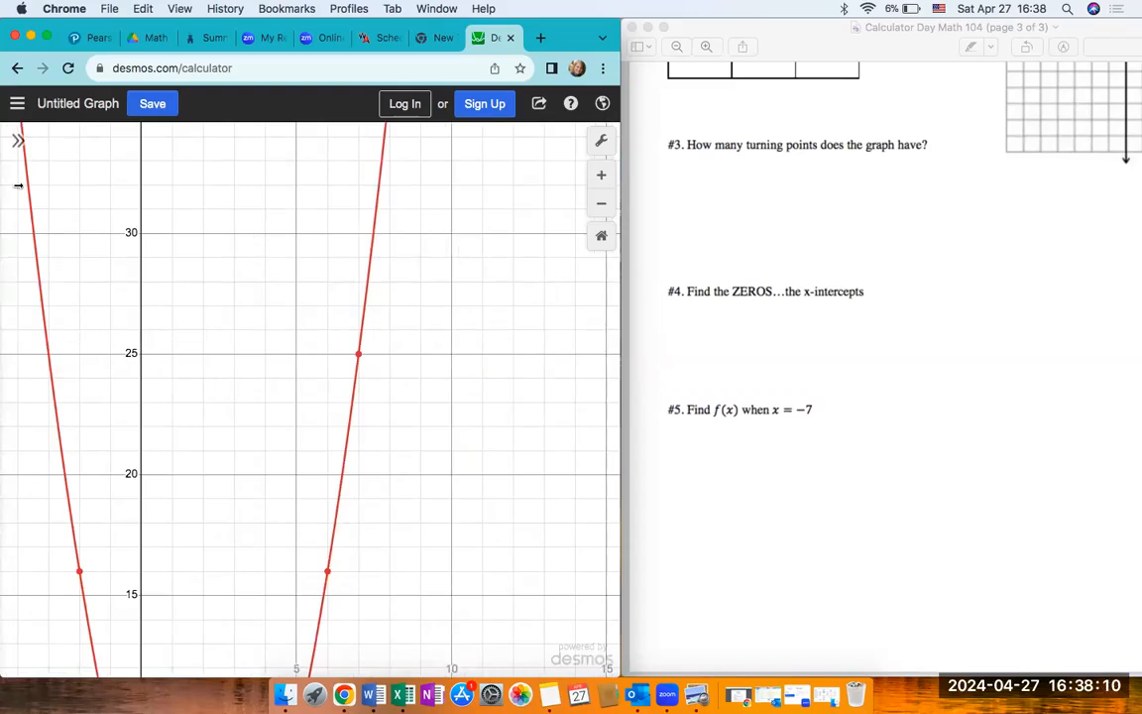
click(17, 140)
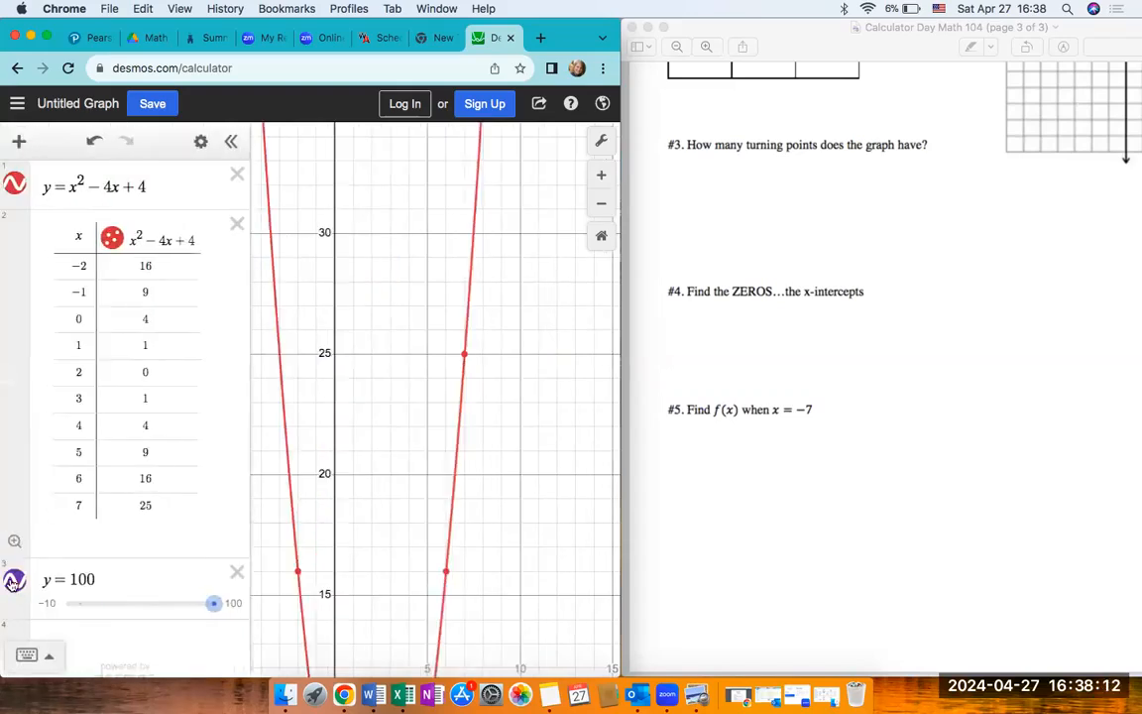
click(231, 141)
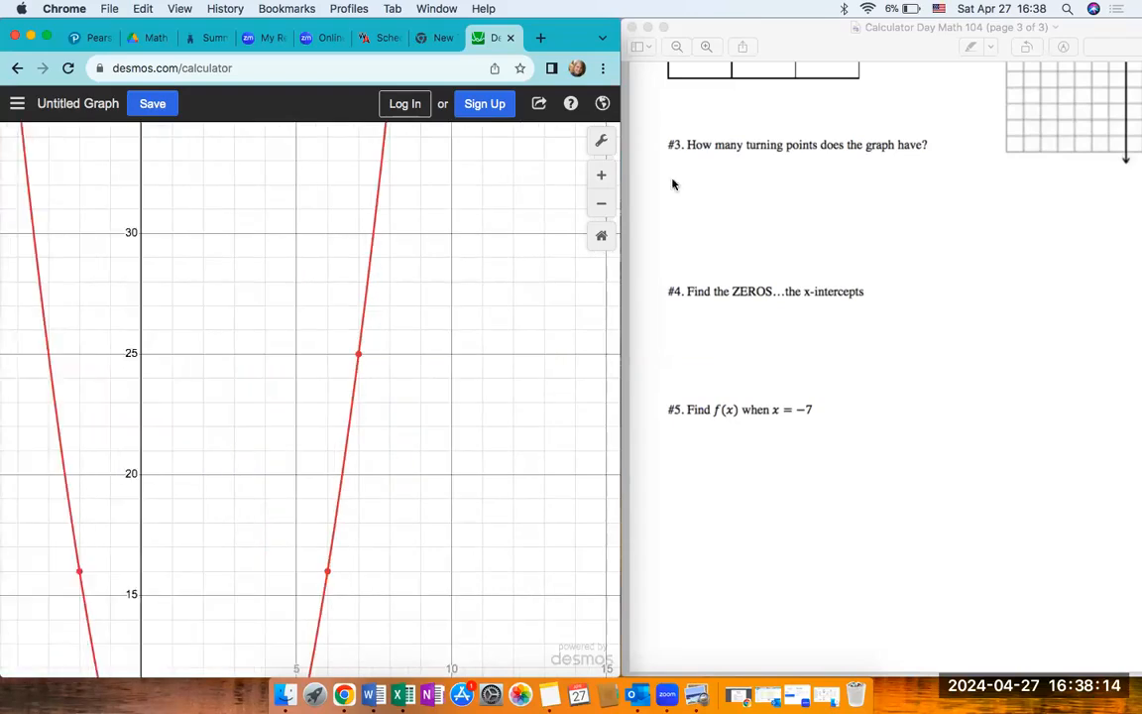
click(601, 204)
click(601, 204)
click(602, 205)
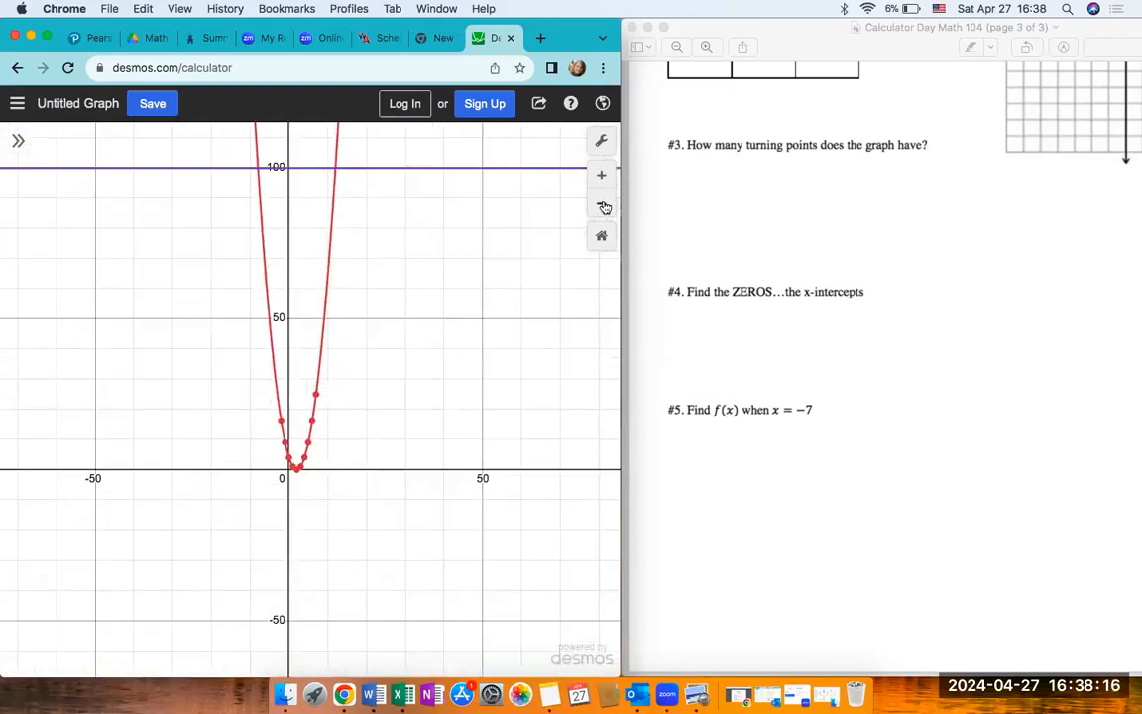
drag(255, 161, 258, 174)
click(258, 174)
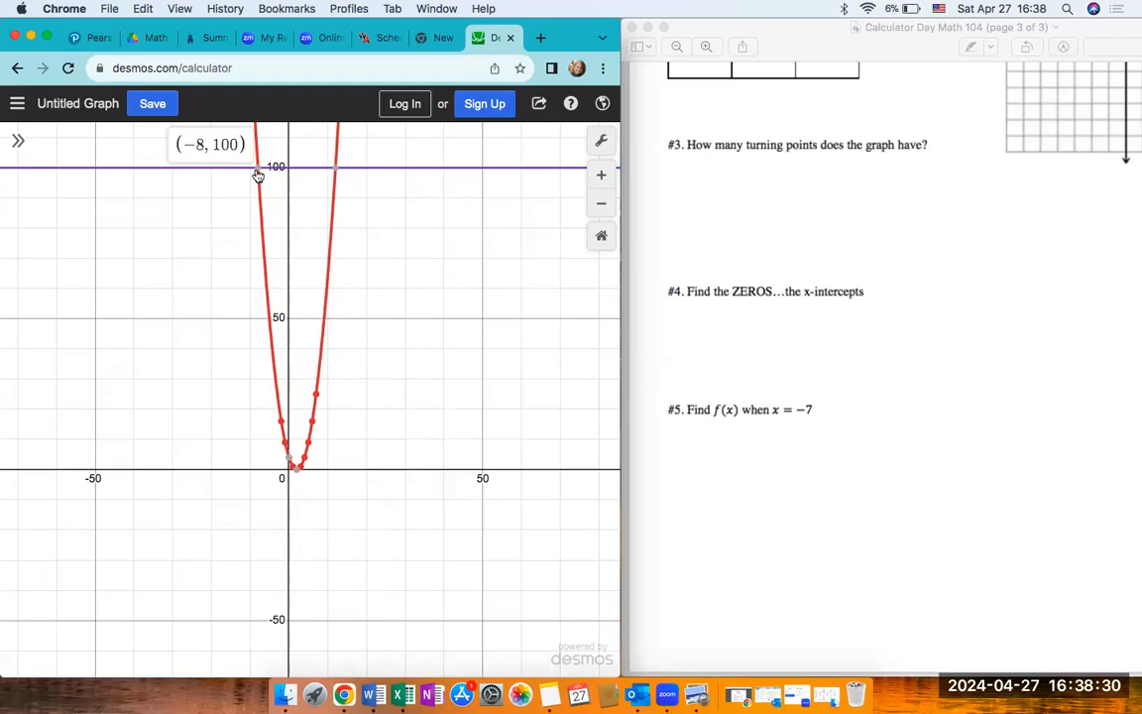
click(336, 174)
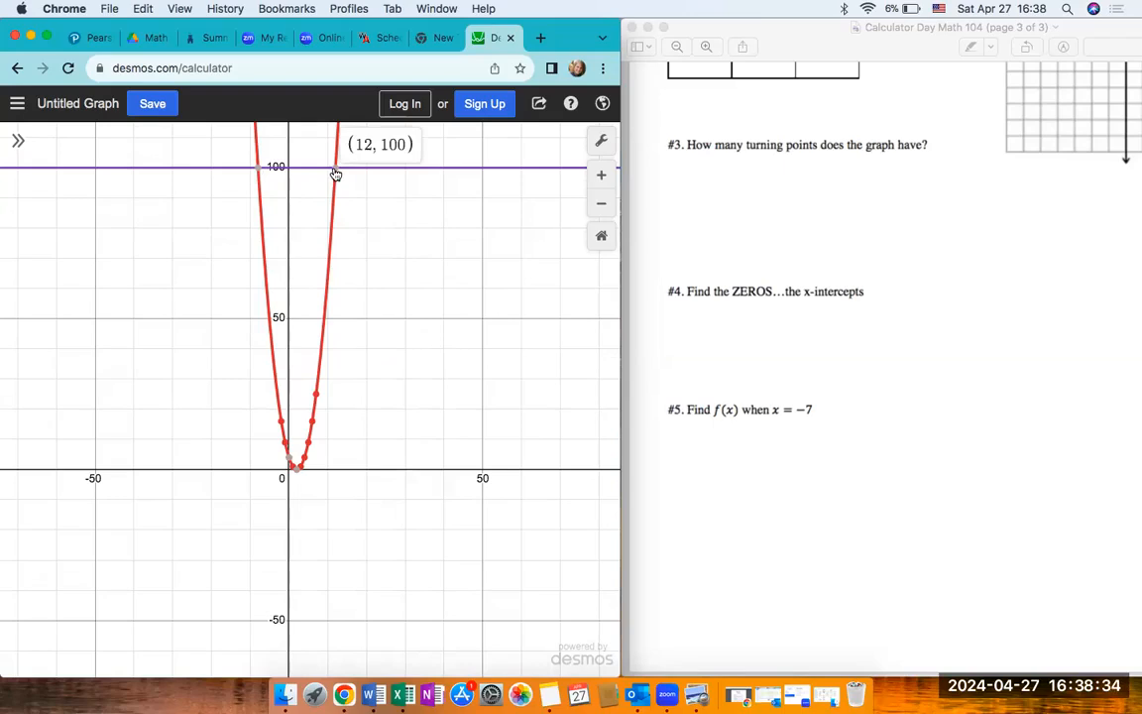
- Show the expression list, review the equation, table and y = 100 entries in edit mode, and return to the worksheet
click(18, 141)
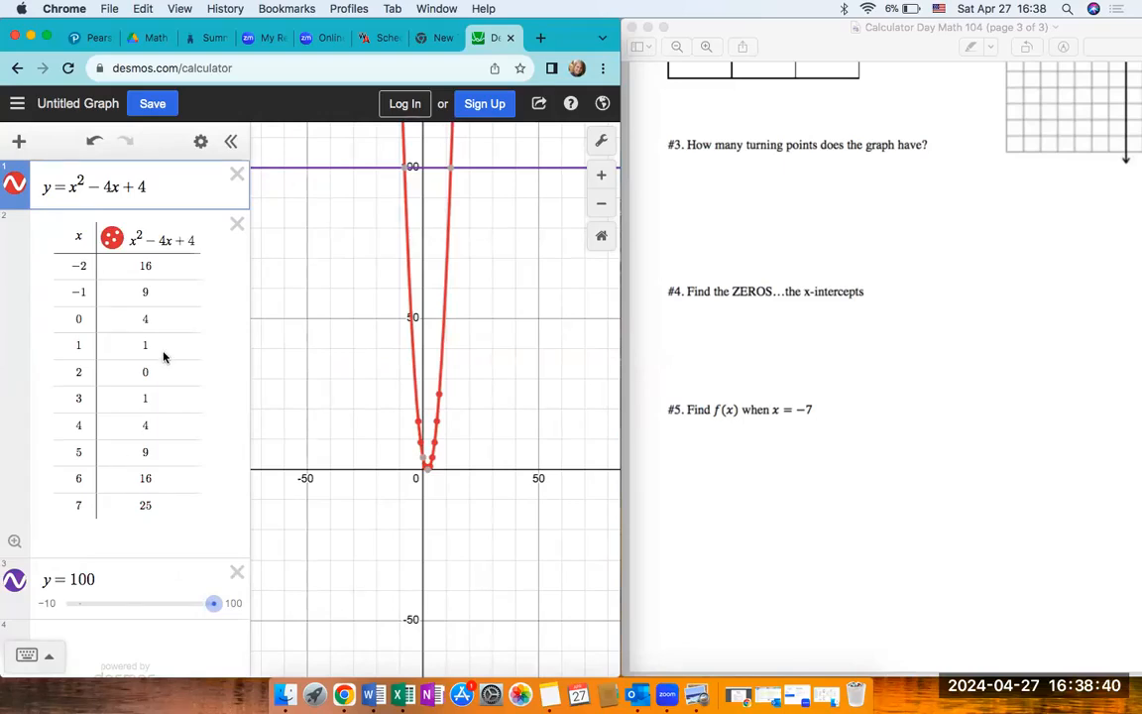
mouse_move(445, 338)
mouse_down()
mouse_move(446, 273)
mouse_move(439, 405)
mouse_move(449, 325)
mouse_up()
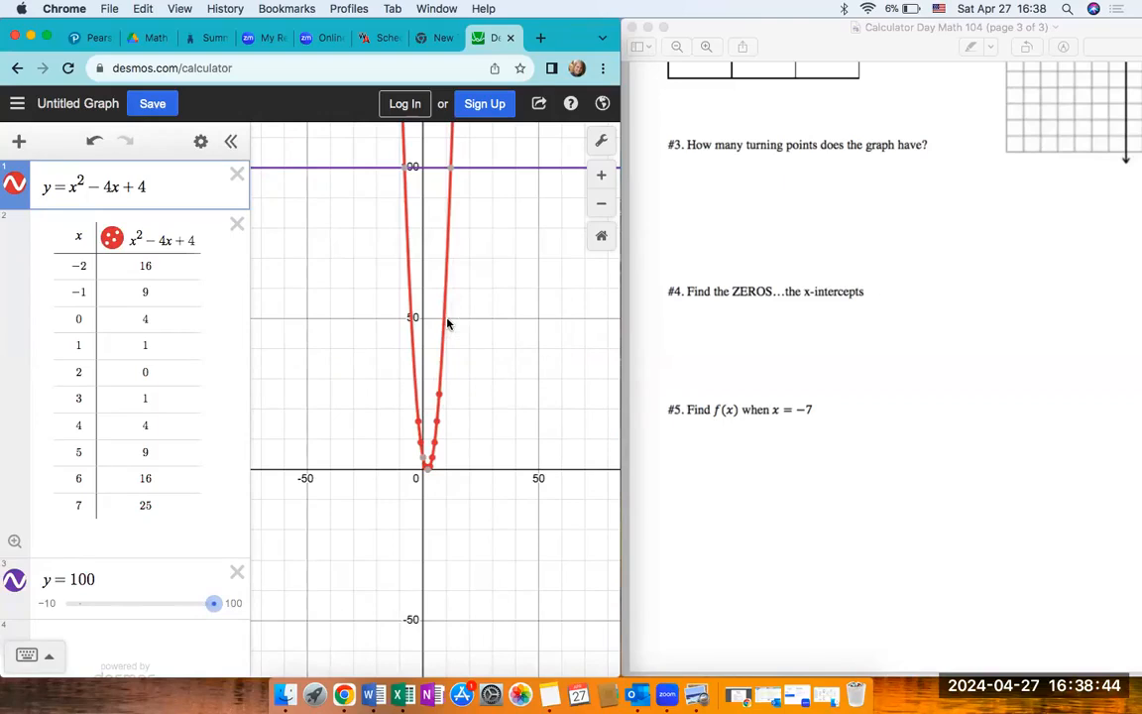
click(200, 144)
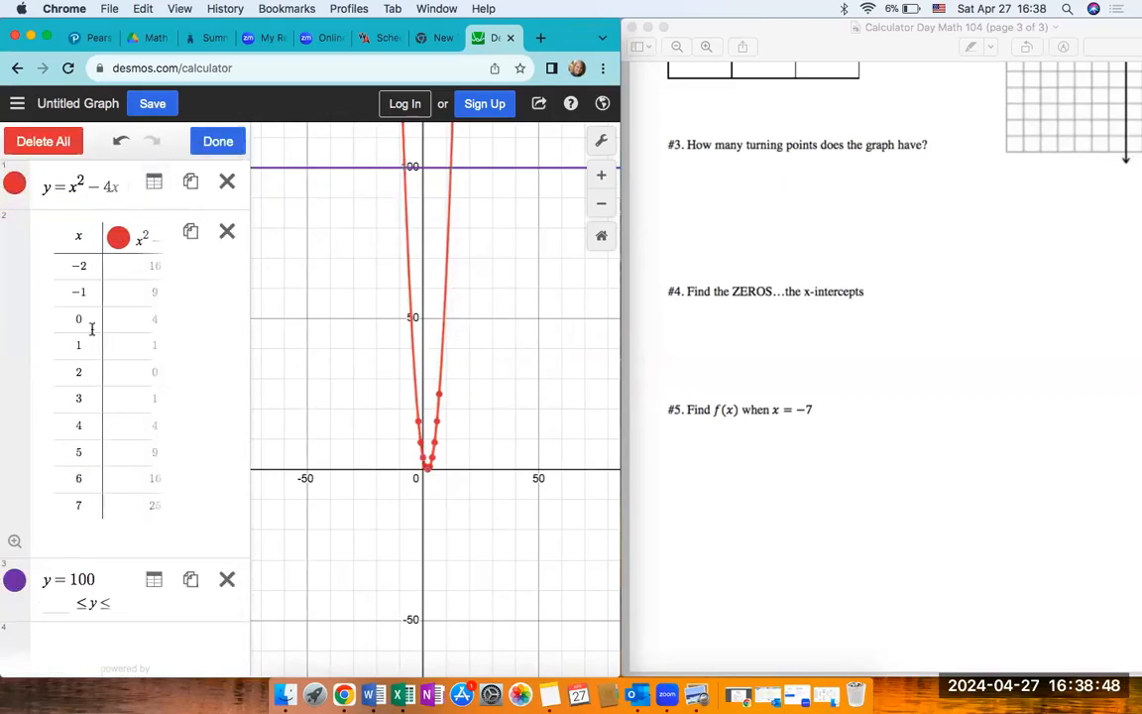
scroll(102, 505, down, 1)
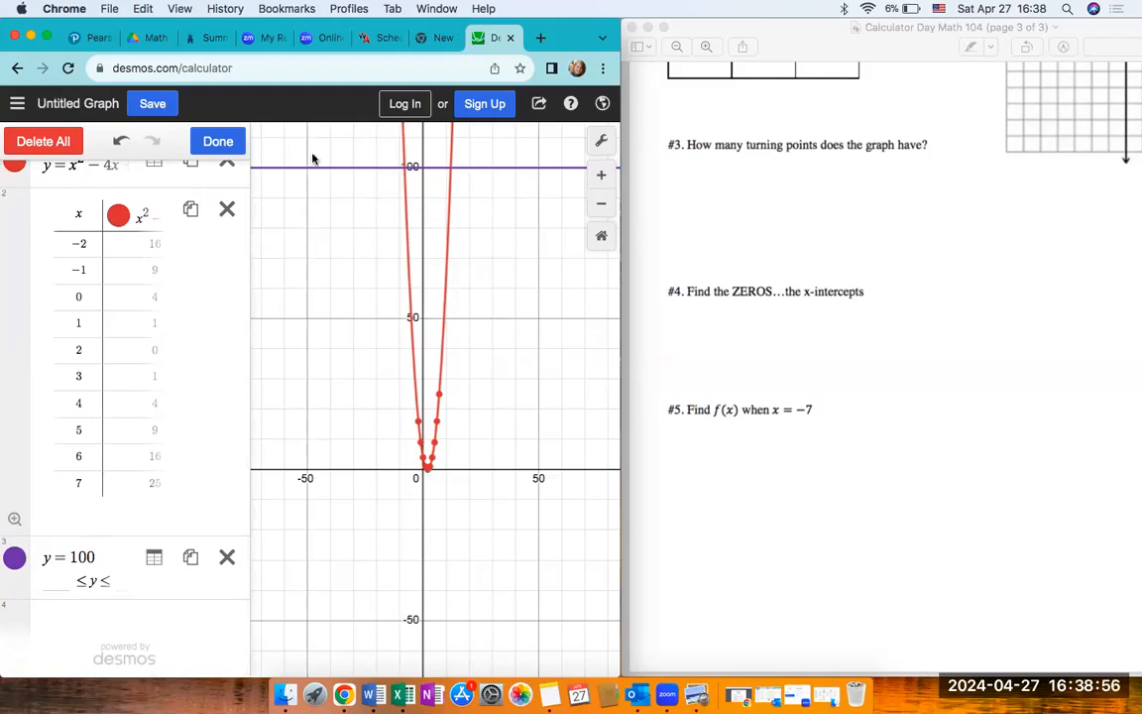
click(218, 141)
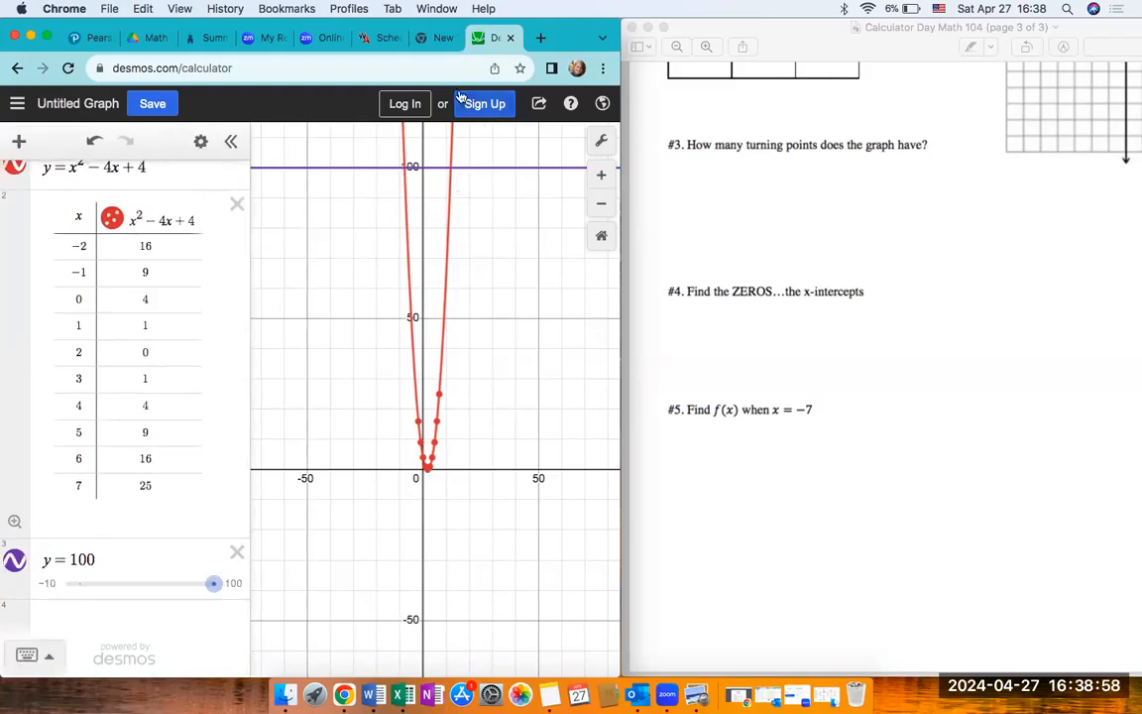
click(727, 490)
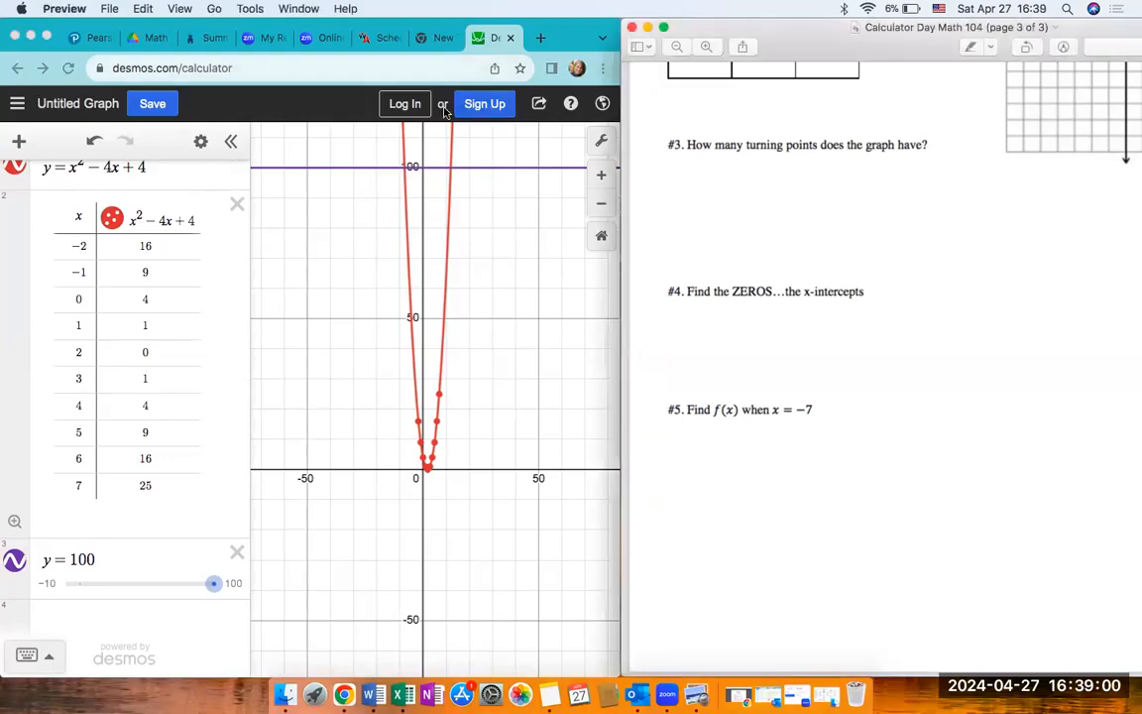